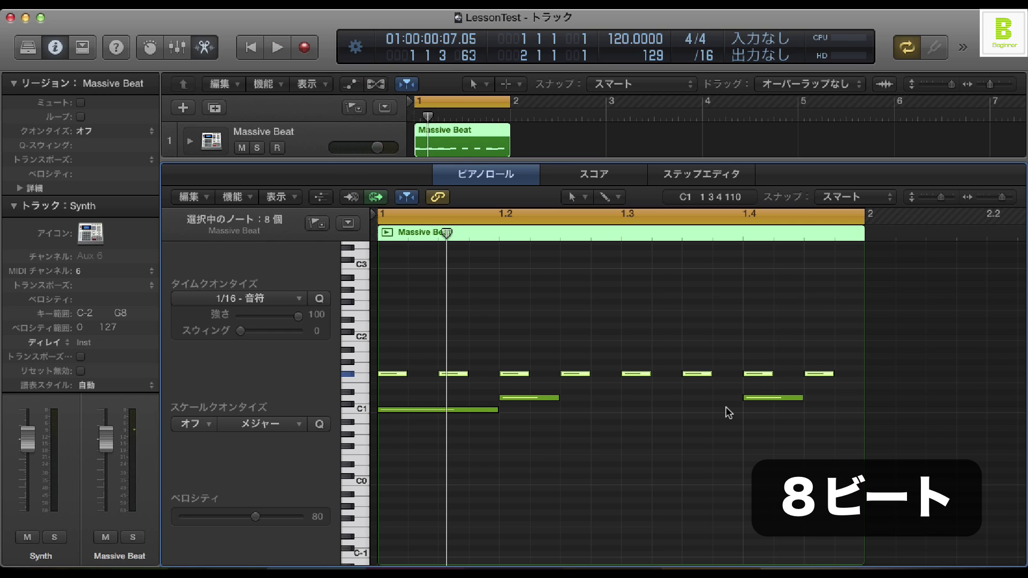
- Add short D1 notes at 1.2.4 and 1.3.2 and a short C1 note at 1.4.2, and play the pattern
{"action": "left_click", "coordinate": [609, 398]}
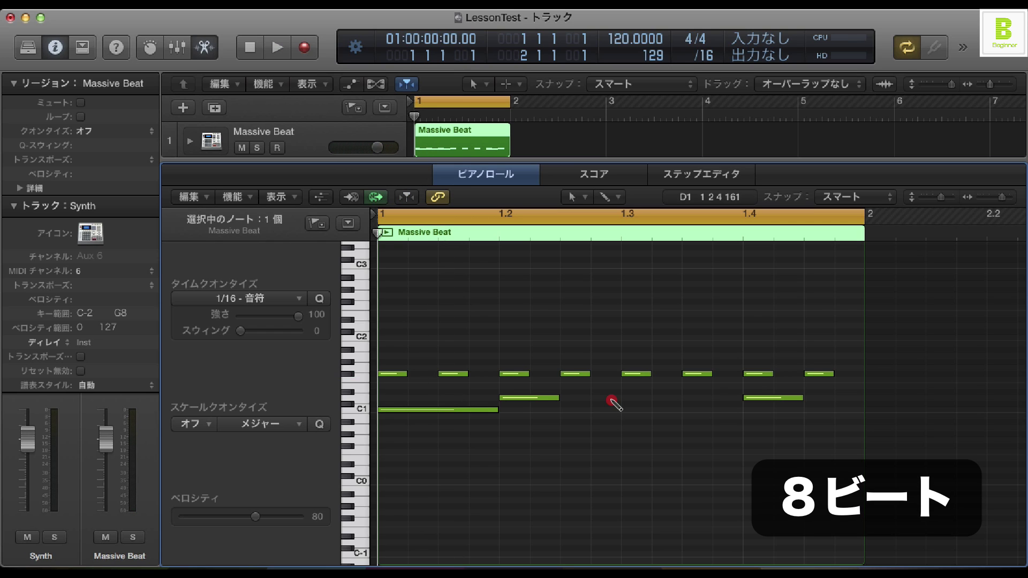
{"action": "left_click", "coordinate": [663, 398]}
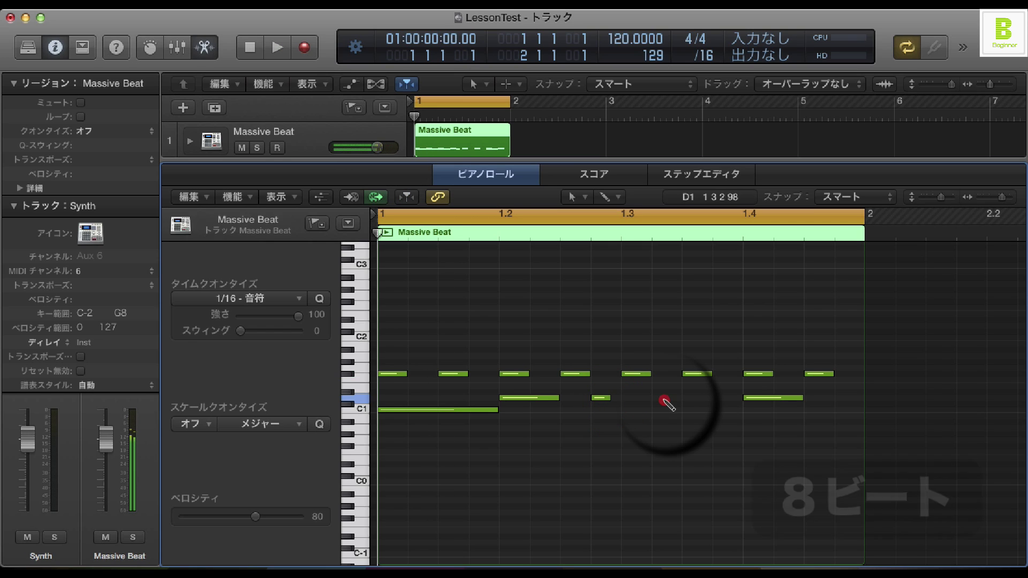
{"action": "left_click", "coordinate": [785, 410]}
{"action": "key", "text": "space"}
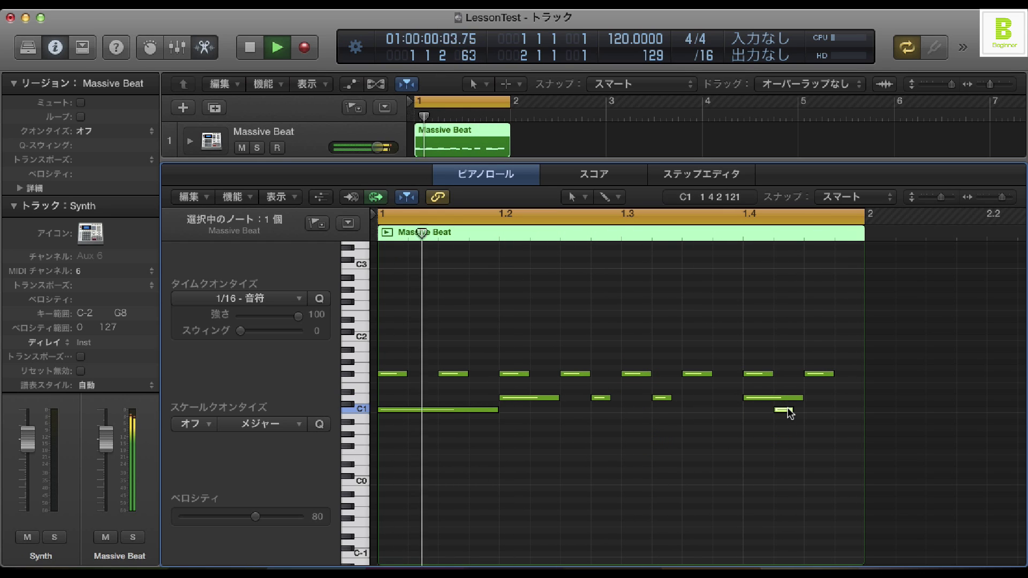
{"action": "key", "text": "space"}
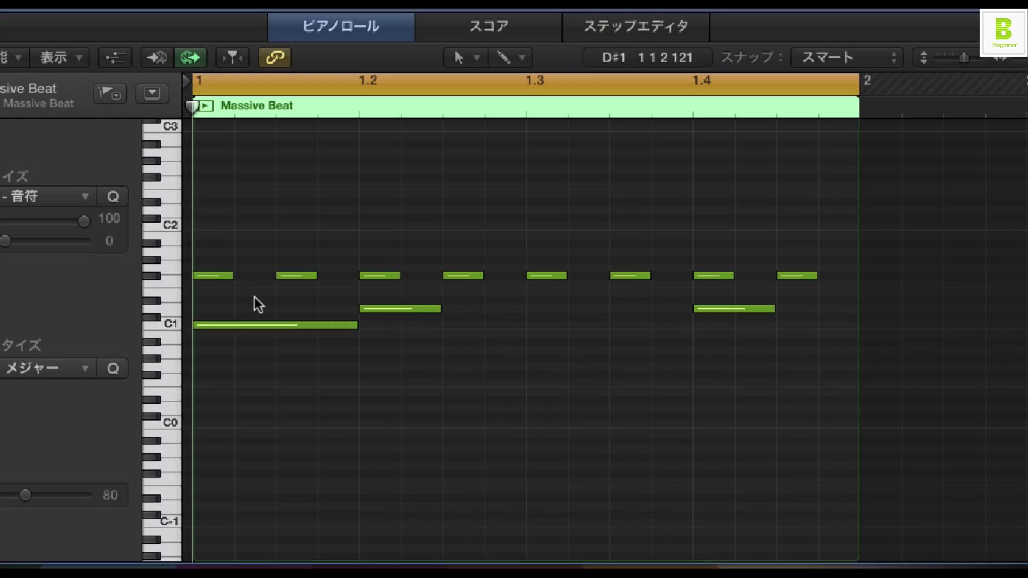
- Create a quarter note on C0 at the start of the bar and set the cycle range to the first beat
{"action": "scroll", "coordinate": [423, 371], "scroll_direction": "down", "scroll_amount": 3}
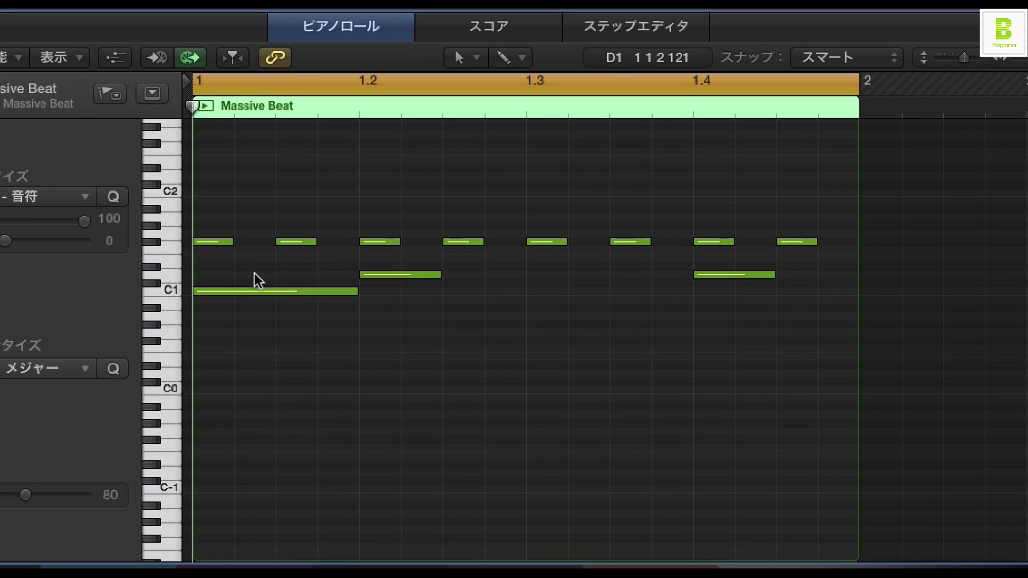
{"action": "left_click", "coordinate": [203, 362], "text": "super"}
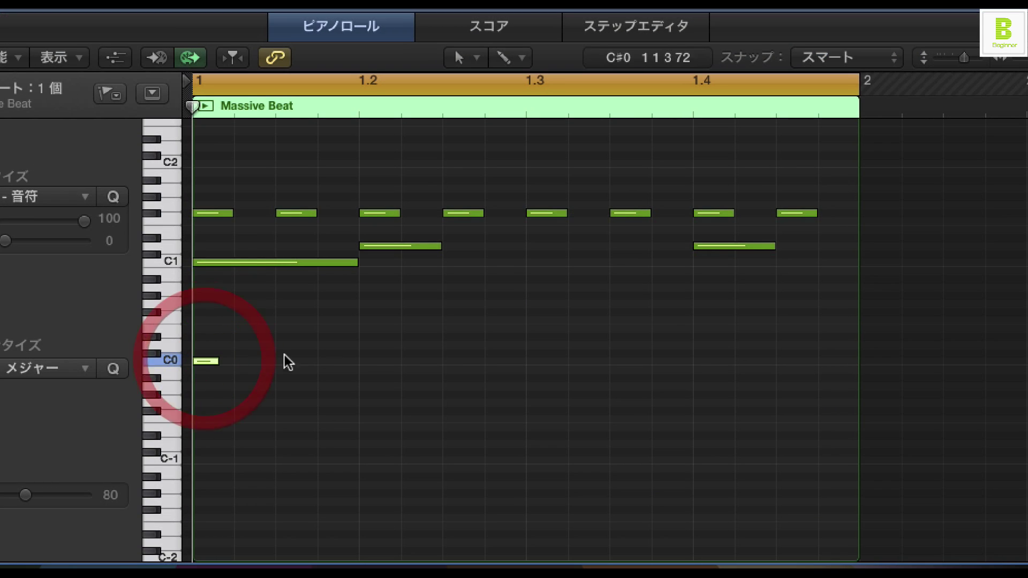
{"action": "mouse_move", "coordinate": [354, 79]}
{"action": "left_mouse_down"}
{"action": "mouse_move", "coordinate": [344, 77]}
{"action": "mouse_move", "coordinate": [359, 82]}
{"action": "left_mouse_up"}
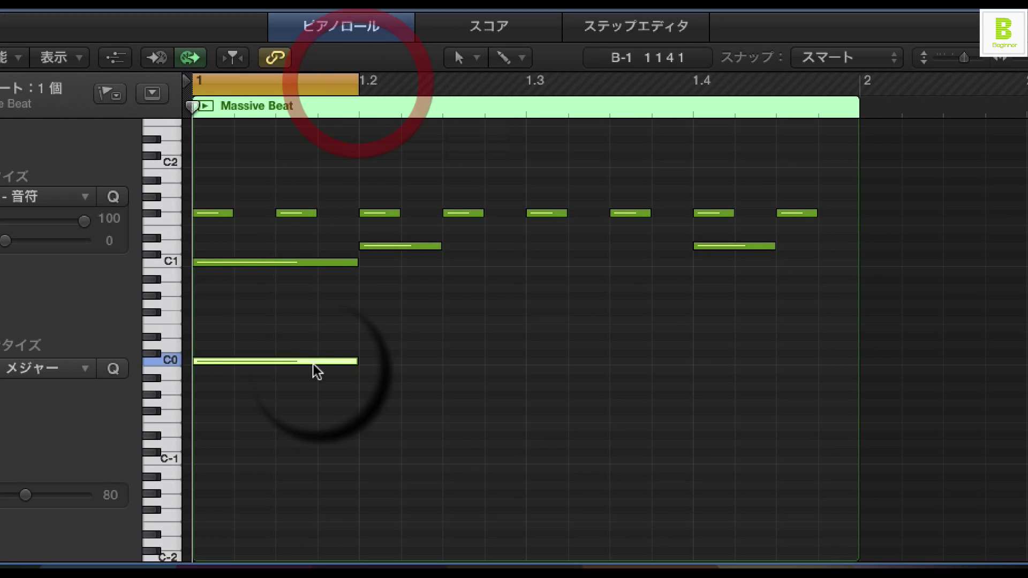
- Fill the rest of the C0 row with quarter notes at beats 1.2, 1.3 and 1.4
{"action": "left_click", "coordinate": [378, 360]}
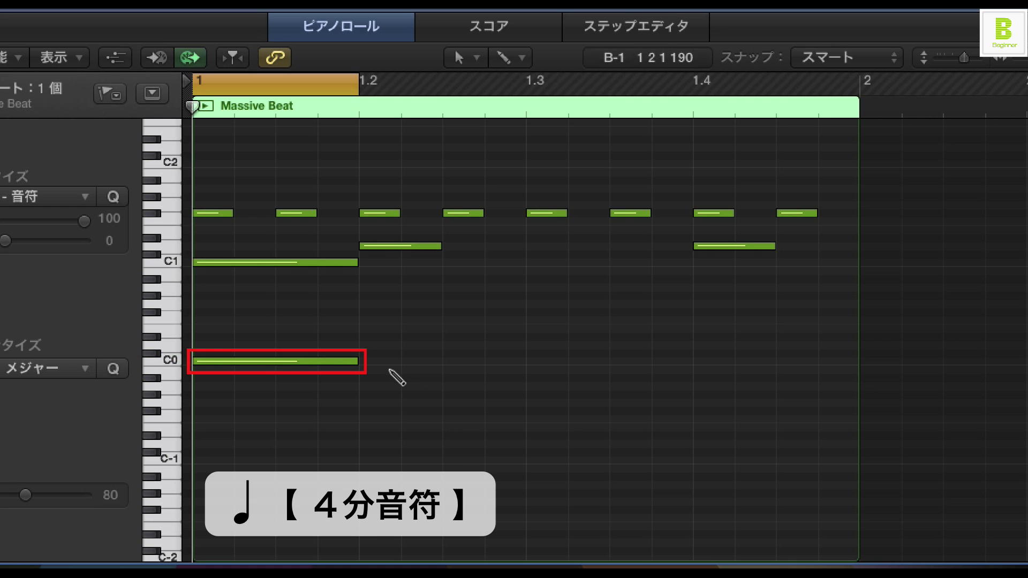
{"action": "left_click", "coordinate": [361, 362]}
{"action": "left_click", "coordinate": [541, 361]}
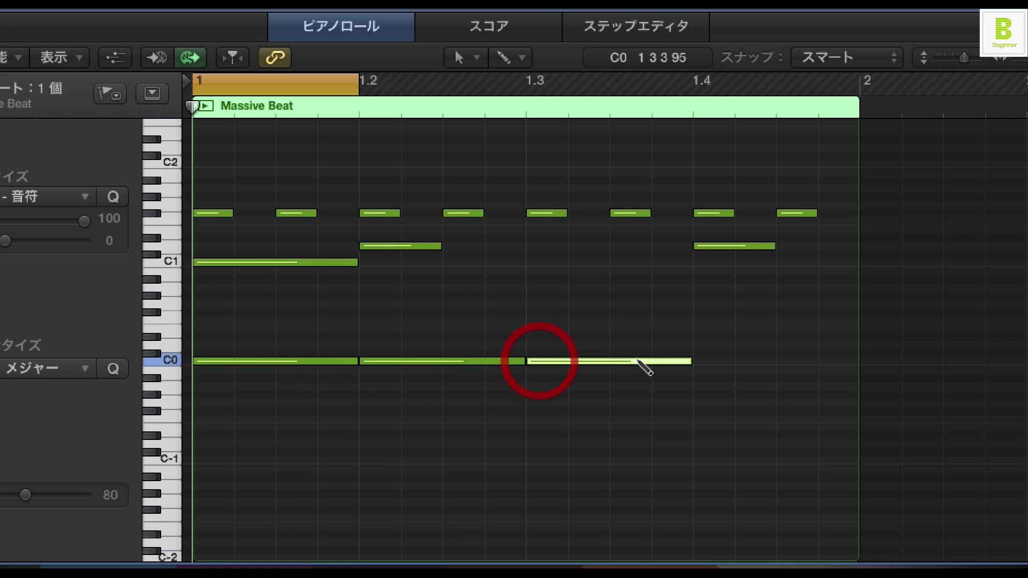
{"action": "left_click", "coordinate": [704, 362]}
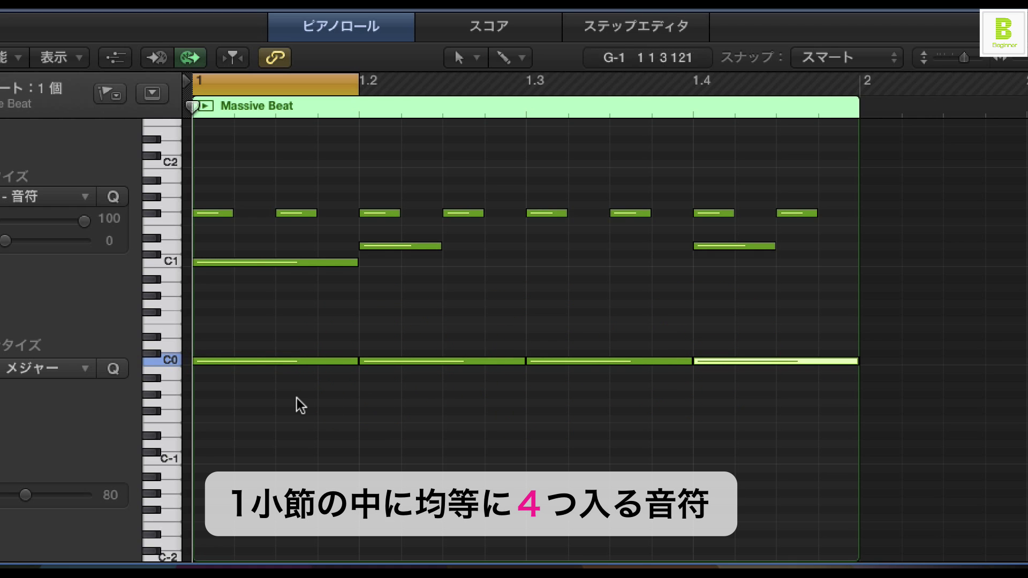
- Create an eighth note on A-1 at the bar start and shrink the cycle range to one eighth note
{"action": "left_click", "coordinate": [351, 385]}
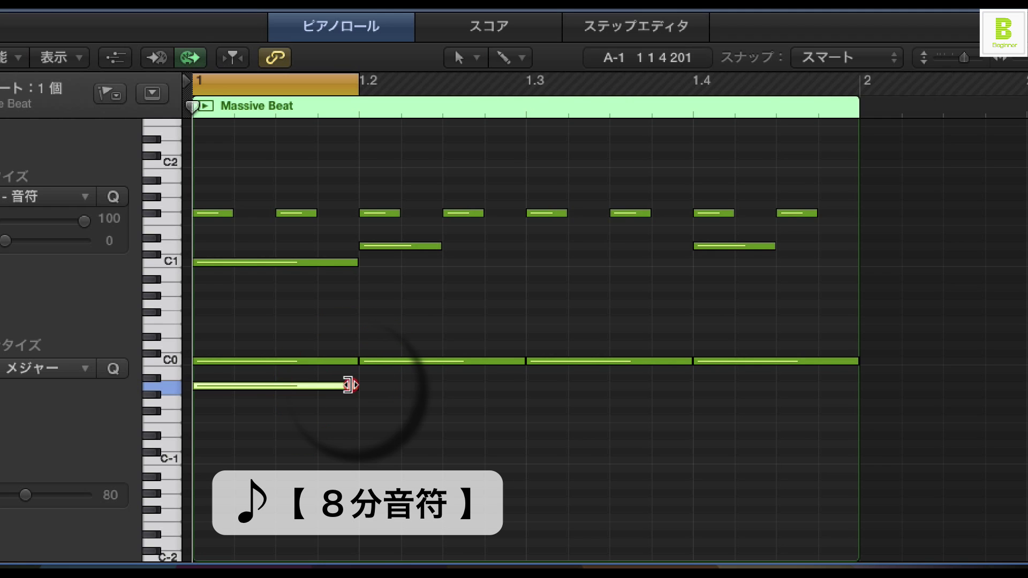
{"action": "left_click_drag", "start_coordinate": [349, 386], "coordinate": [273, 386]}
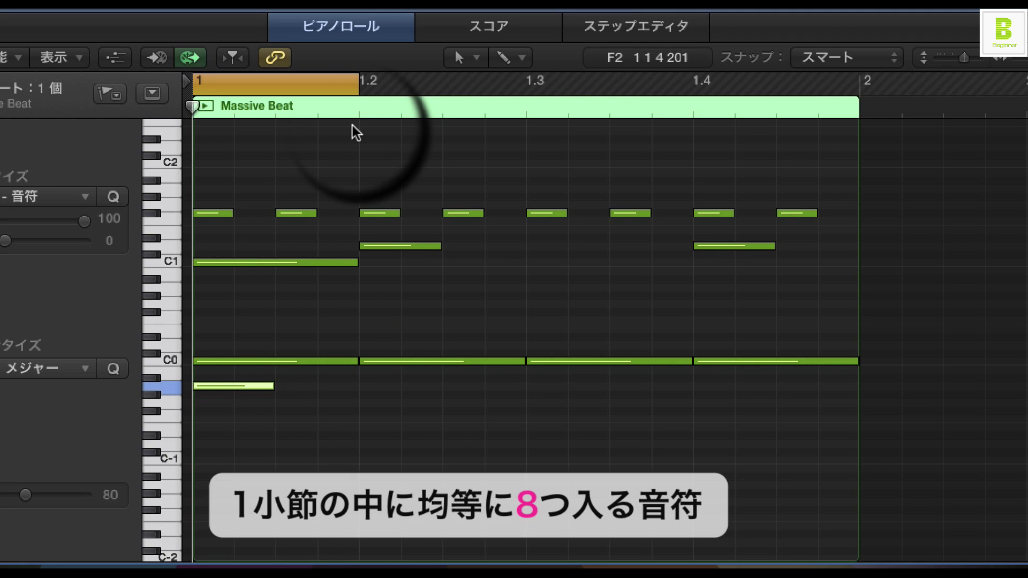
{"action": "left_click_drag", "start_coordinate": [358, 86], "coordinate": [276, 89]}
- Add seven more consecutive eighth notes on the A-1 row to fill the bar
{"action": "left_click", "coordinate": [301, 386]}
{"action": "left_click", "coordinate": [371, 385]}
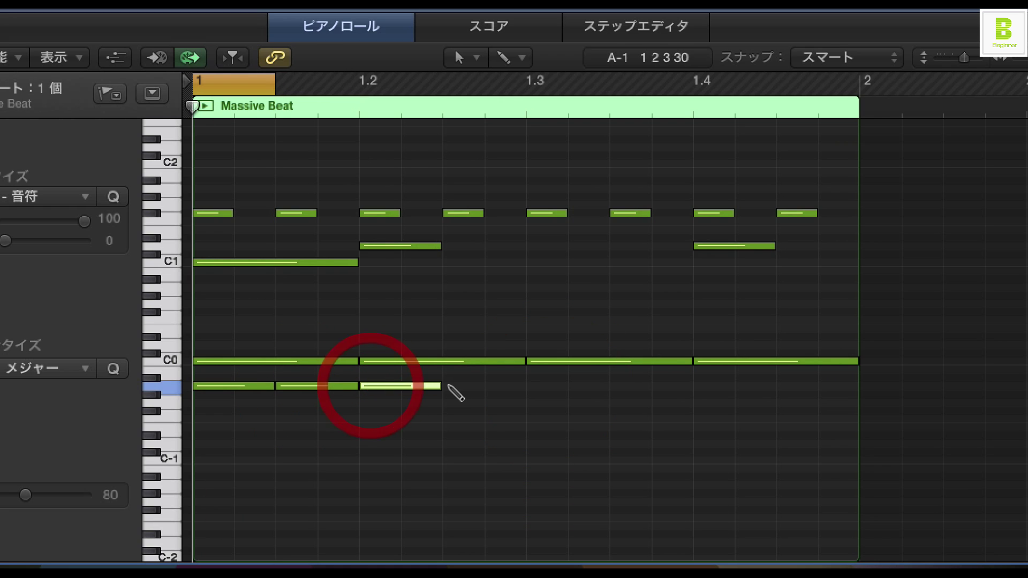
{"action": "left_click", "coordinate": [452, 385]}
{"action": "left_click", "coordinate": [536, 385]}
{"action": "left_click", "coordinate": [621, 385]}
{"action": "left_click", "coordinate": [704, 386]}
{"action": "left_click", "coordinate": [787, 385]}
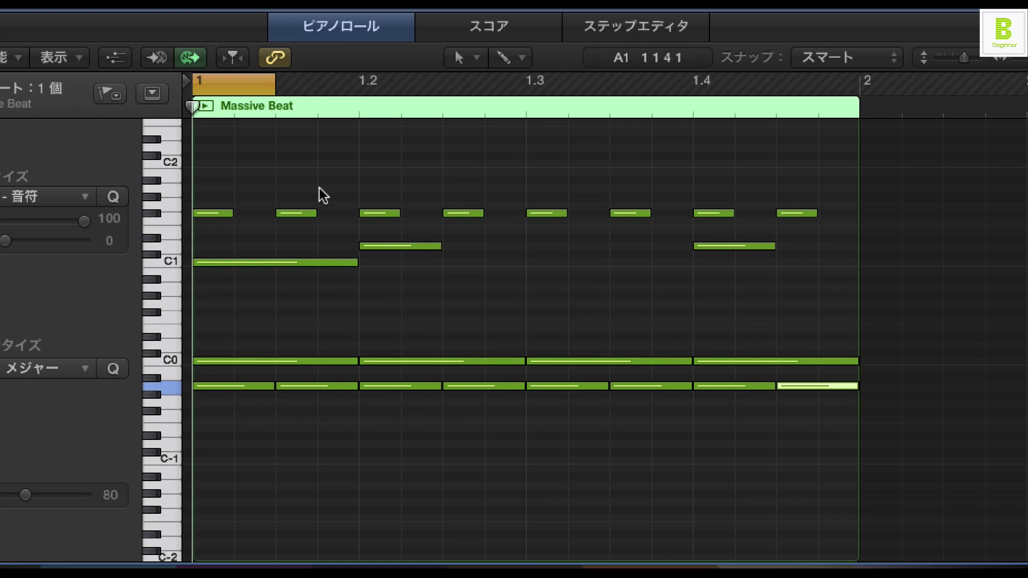
- Shrink the cycle range to one sixteenth note and fill the F#-1 row with sixteen sixteenth notes
{"action": "left_click_drag", "start_coordinate": [276, 85], "coordinate": [234, 85]}
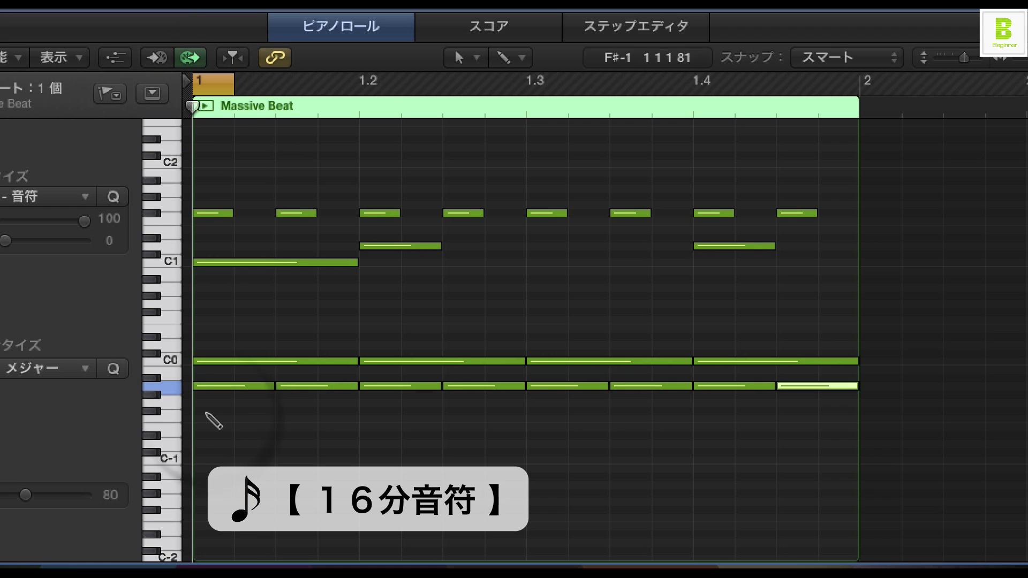
{"action": "left_click", "coordinate": [226, 410]}
{"action": "left_click_drag", "start_coordinate": [264, 408], "coordinate": [229, 408]}
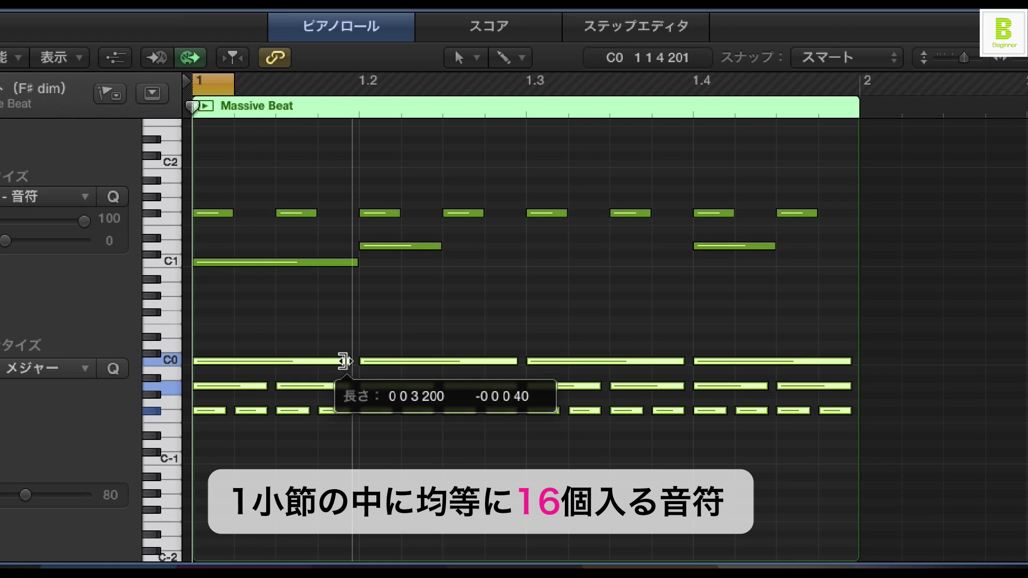
- Shorten all the notes on the C0, A-1 and F#-1 rows by 40 ticks
{"action": "left_click_drag", "start_coordinate": [343, 361], "coordinate": [344, 360]}
{"action": "left_click", "coordinate": [345, 438]}
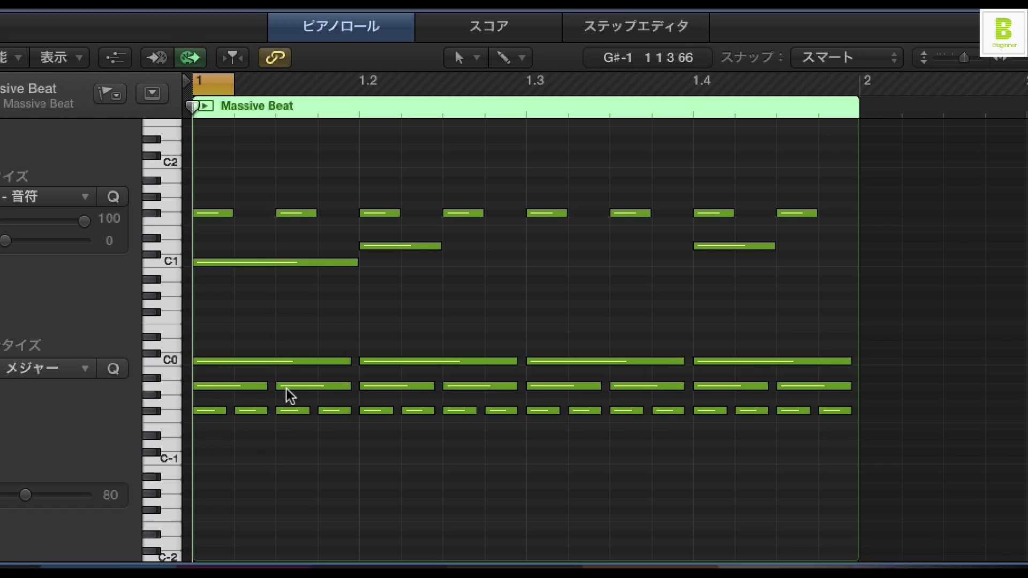
- Raise the velocity of the four off-beat eighth notes on the A-1 row
{"action": "left_click", "coordinate": [243, 384]}
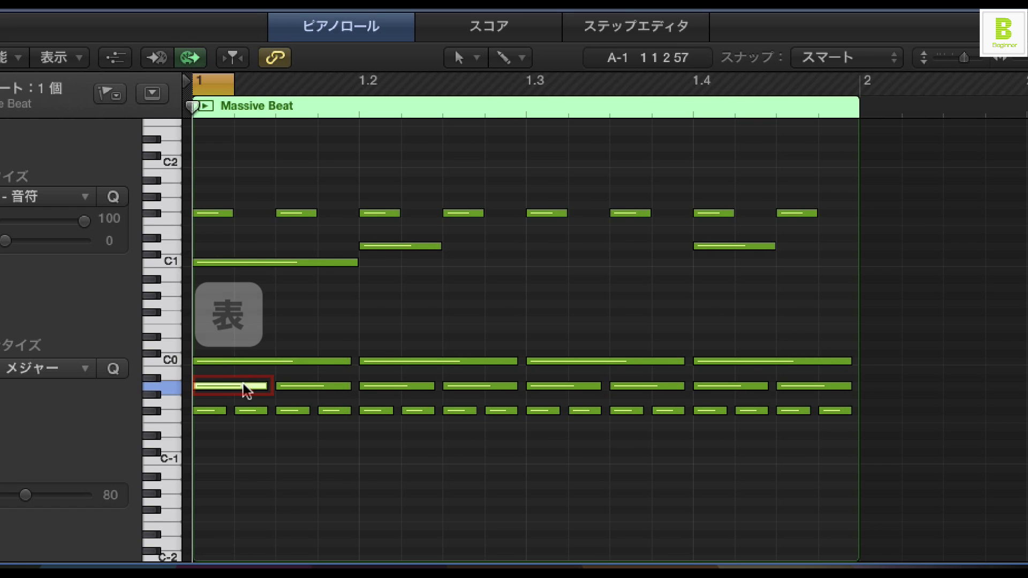
{"action": "left_click", "coordinate": [306, 386]}
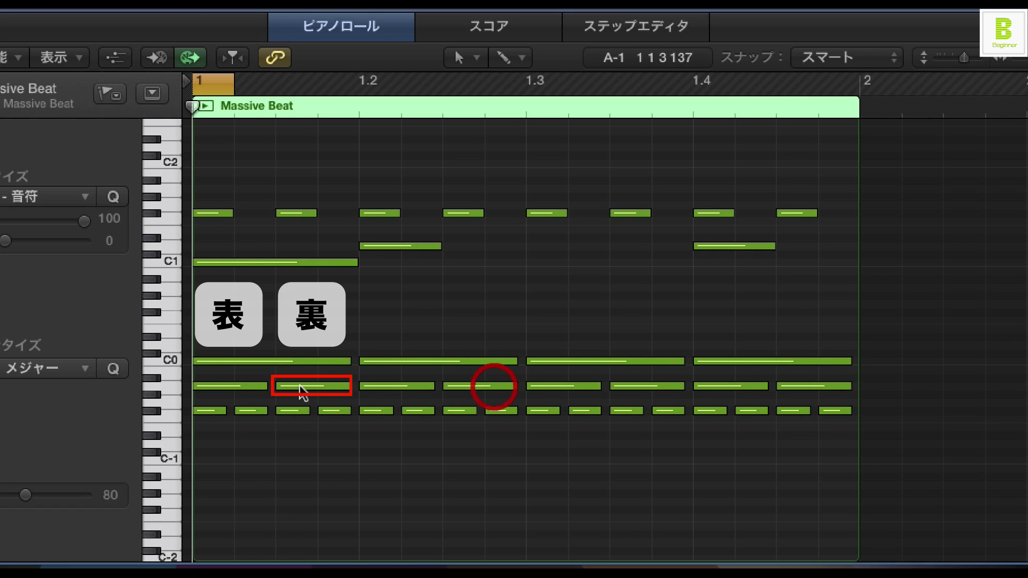
{"action": "left_click", "coordinate": [493, 386], "text": "shift"}
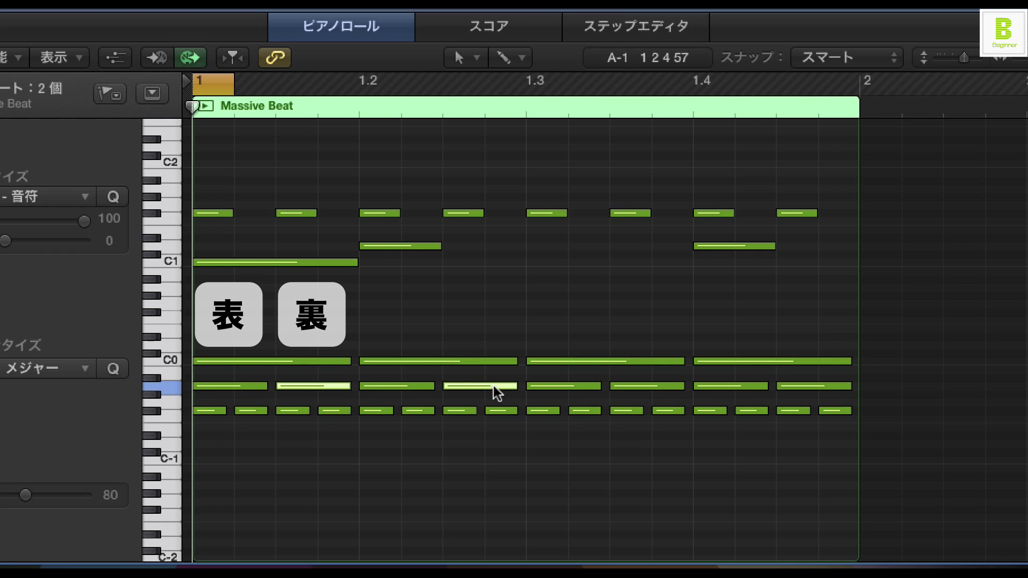
{"action": "left_click", "coordinate": [625, 383], "text": "shift"}
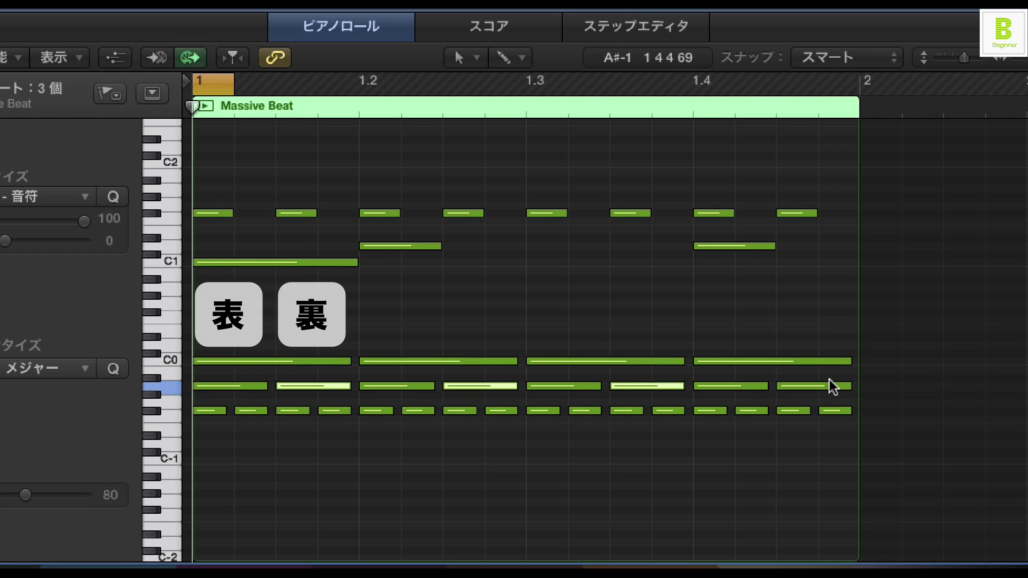
{"action": "left_click", "coordinate": [827, 385], "text": "shift"}
{"action": "left_click", "coordinate": [397, 466]}
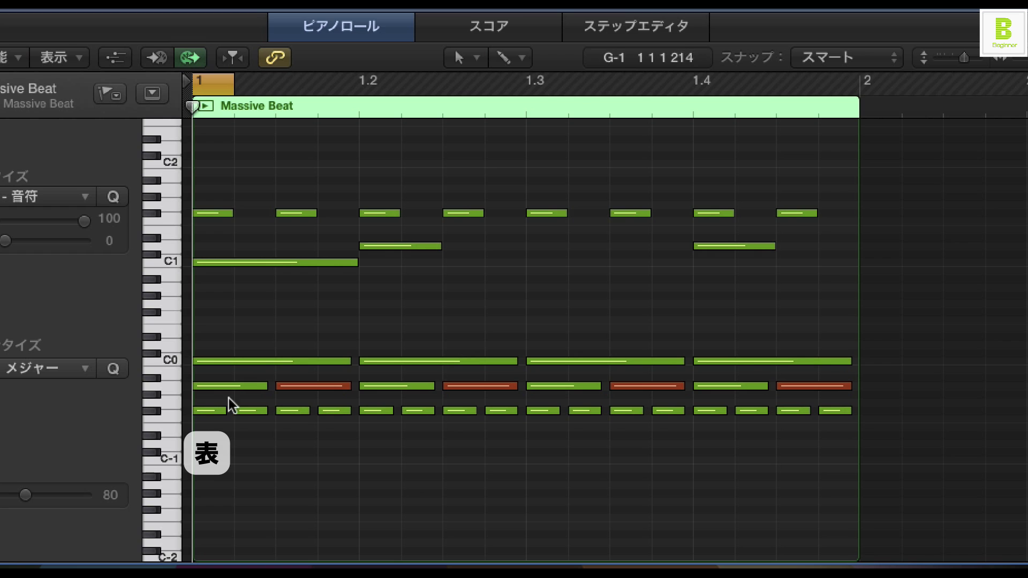
- Set the velocity of every second sixteenth note on the F#-1 row to 127
{"action": "left_click", "coordinate": [252, 410]}
{"action": "left_click", "coordinate": [334, 410], "text": "shift"}
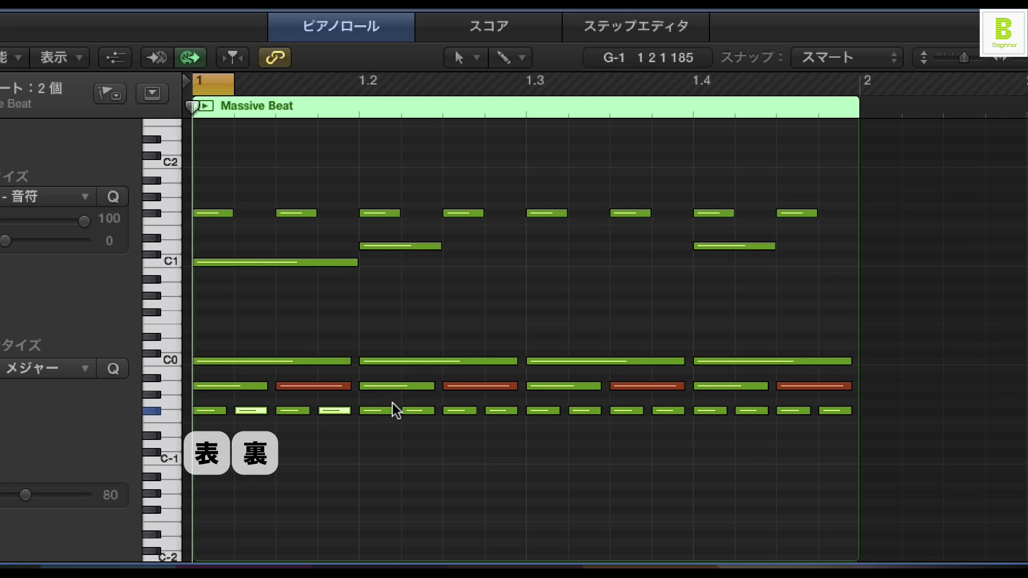
{"action": "left_click", "coordinate": [420, 410], "text": "shift"}
{"action": "left_click", "coordinate": [634, 486]}
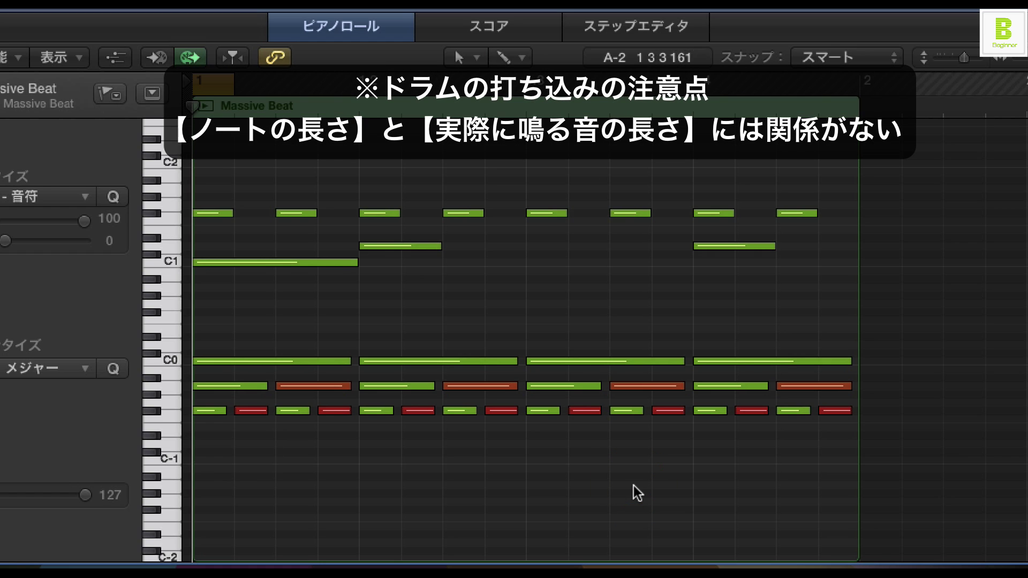
- Try lengthening all the notes on the C0, A-1 and F#-1 rows, and undo the change
{"action": "left_click_drag", "start_coordinate": [861, 443], "coordinate": [209, 344]}
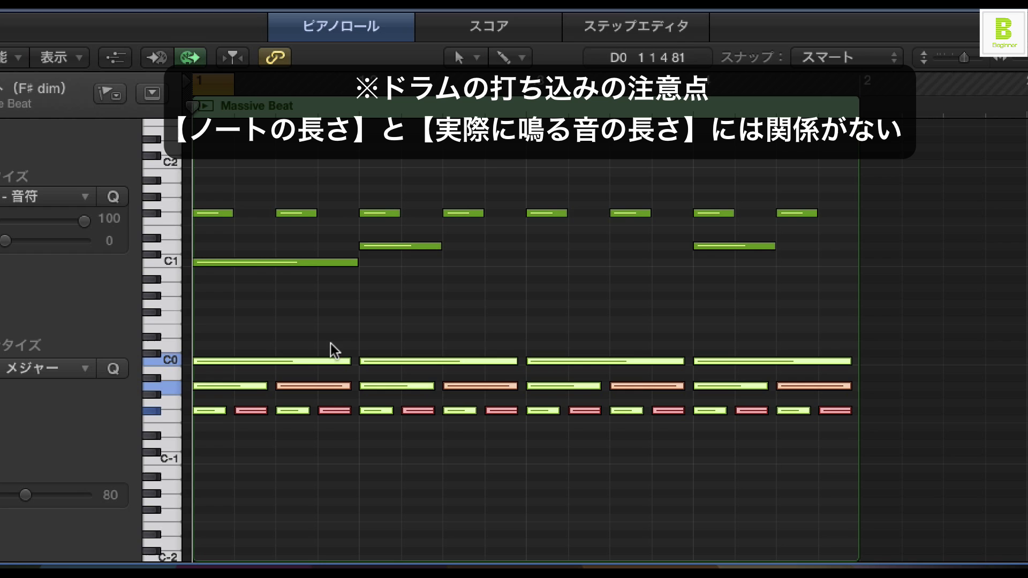
{"action": "left_click_drag", "start_coordinate": [345, 360], "coordinate": [614, 344]}
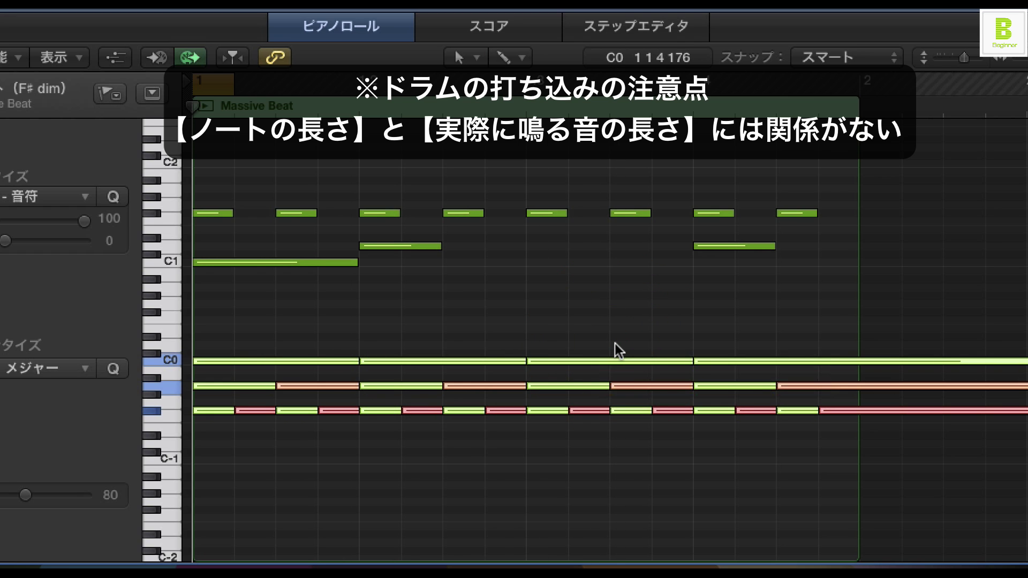
{"action": "key", "text": "ctrl+z"}
{"action": "left_click", "coordinate": [581, 323]}
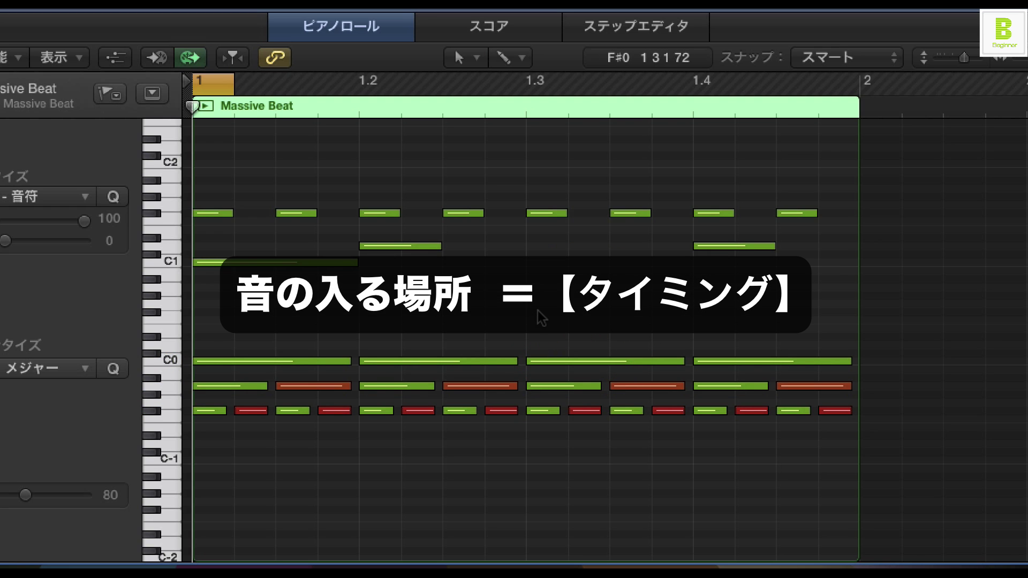
- Compare the start of the first C0 quarter note with the first A-1 eighth note and delete that eighth note
{"action": "left_click", "coordinate": [280, 361]}
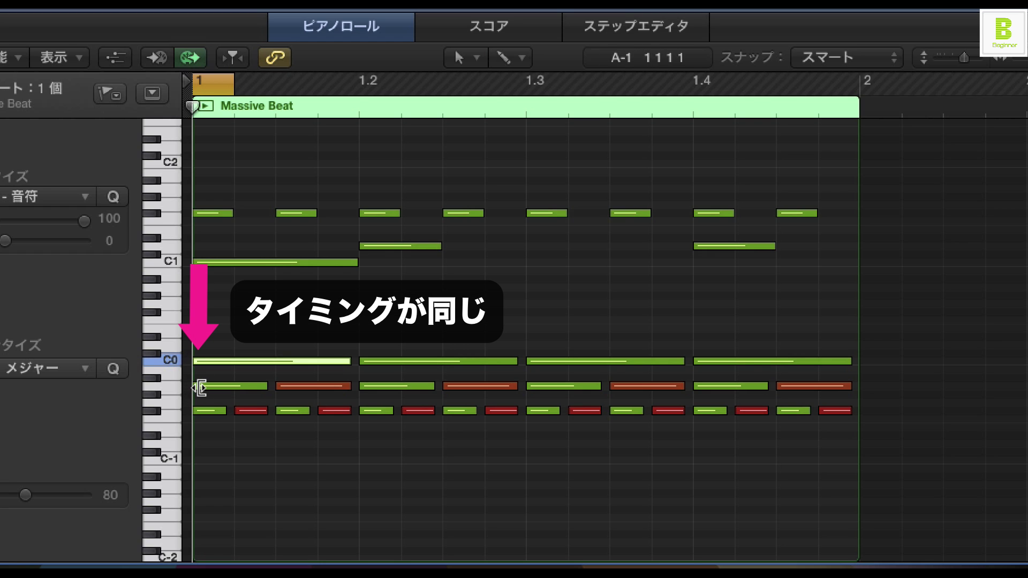
{"action": "left_click", "coordinate": [226, 391]}
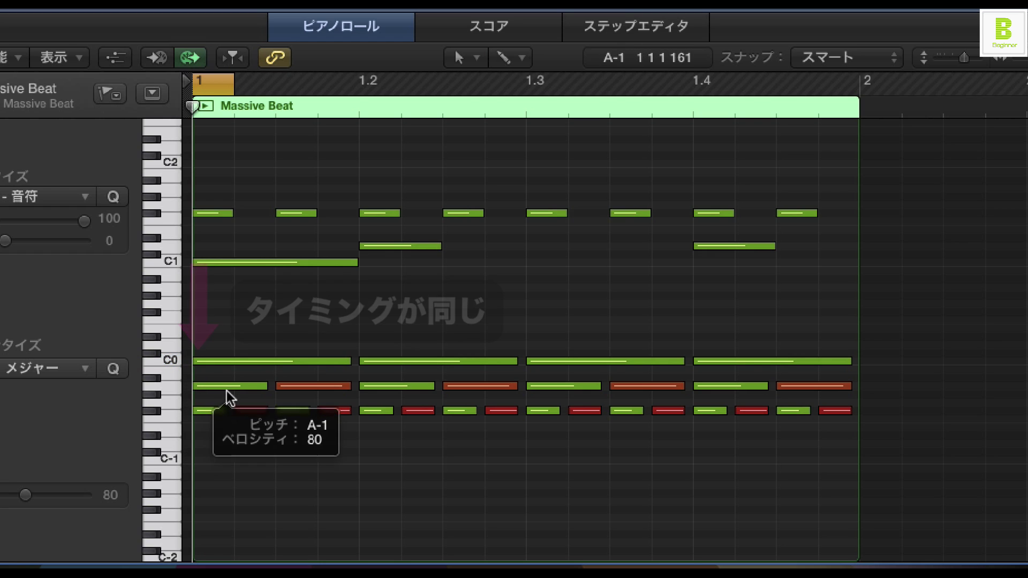
{"action": "left_click", "coordinate": [203, 383]}
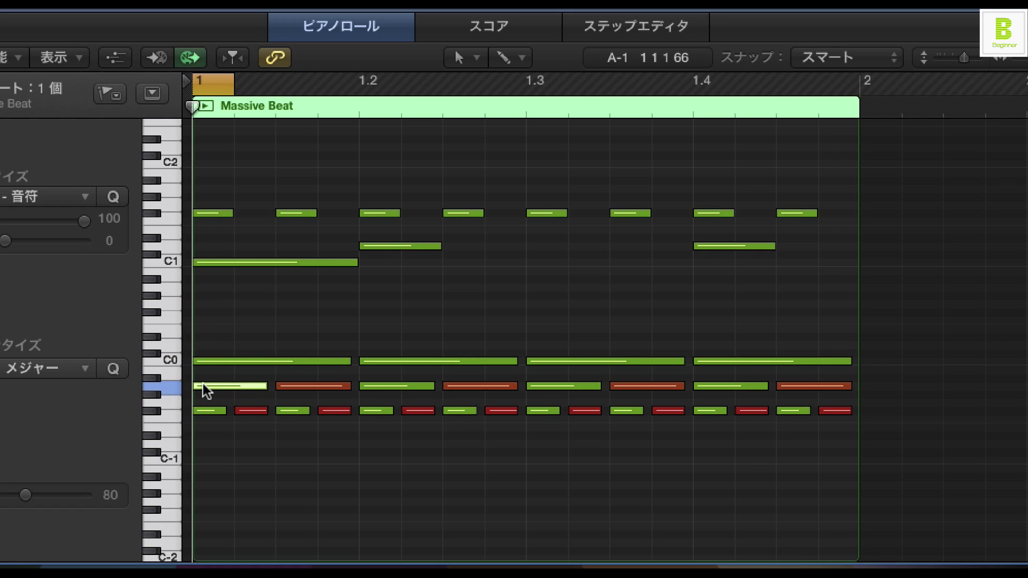
{"action": "left_click", "coordinate": [209, 360]}
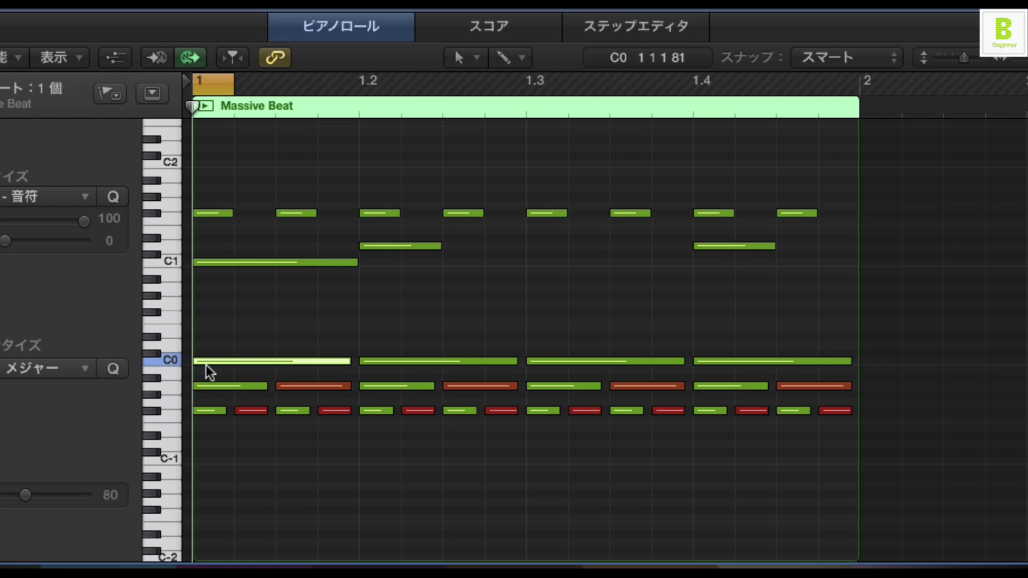
{"action": "left_click", "coordinate": [208, 383]}
{"action": "key", "text": "Delete"}
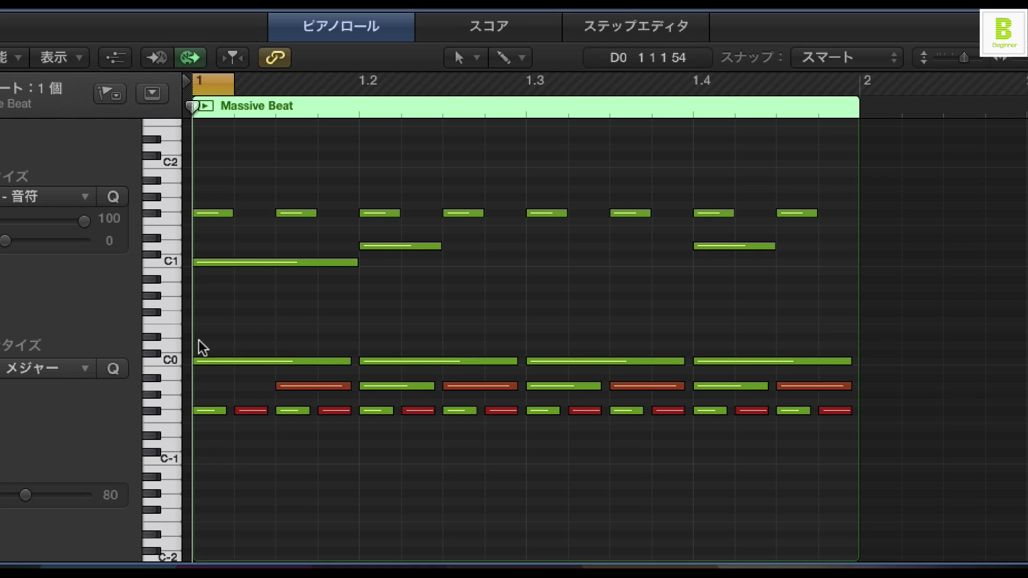
- Delete the first sixteenth note on the F#-1 row, which starts together with the first C0 quarter note
{"action": "left_click", "coordinate": [209, 361]}
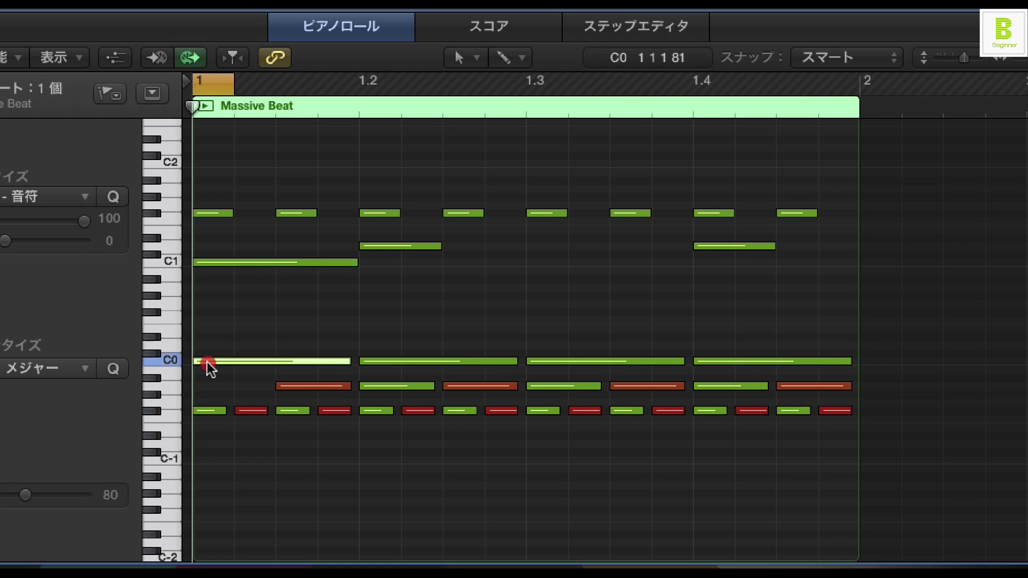
{"action": "left_click", "coordinate": [202, 404]}
{"action": "left_click", "coordinate": [203, 411]}
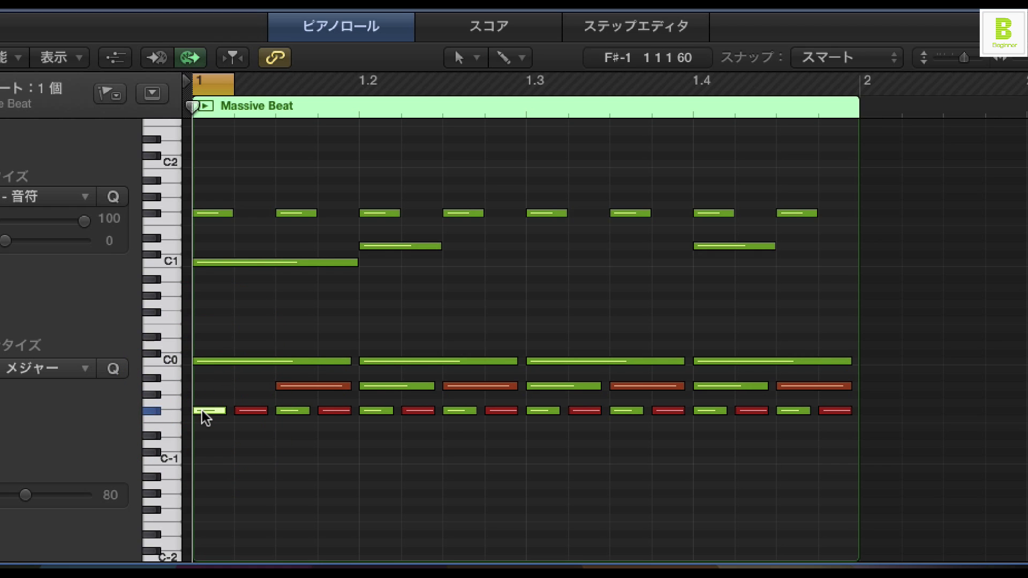
{"action": "key", "text": "Delete"}
- Delete the A-1 and F#-1 notes that start together with the C0 quarter notes on beats 2, 3 and 4
{"action": "left_click", "coordinate": [383, 382]}
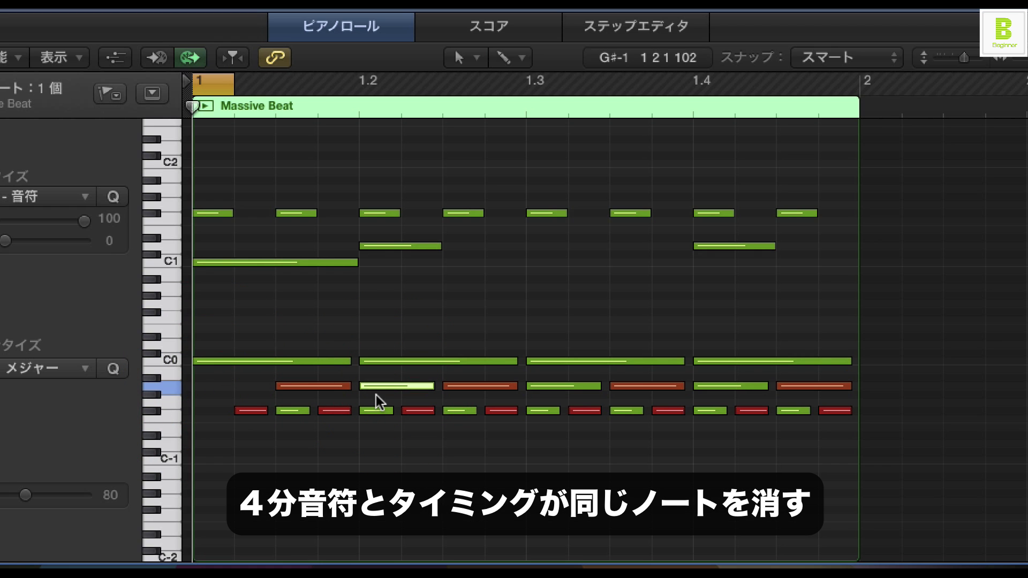
{"action": "left_click", "coordinate": [376, 410]}
{"action": "left_click_drag", "start_coordinate": [376, 397], "coordinate": [373, 383]}
{"action": "key", "text": "Delete"}
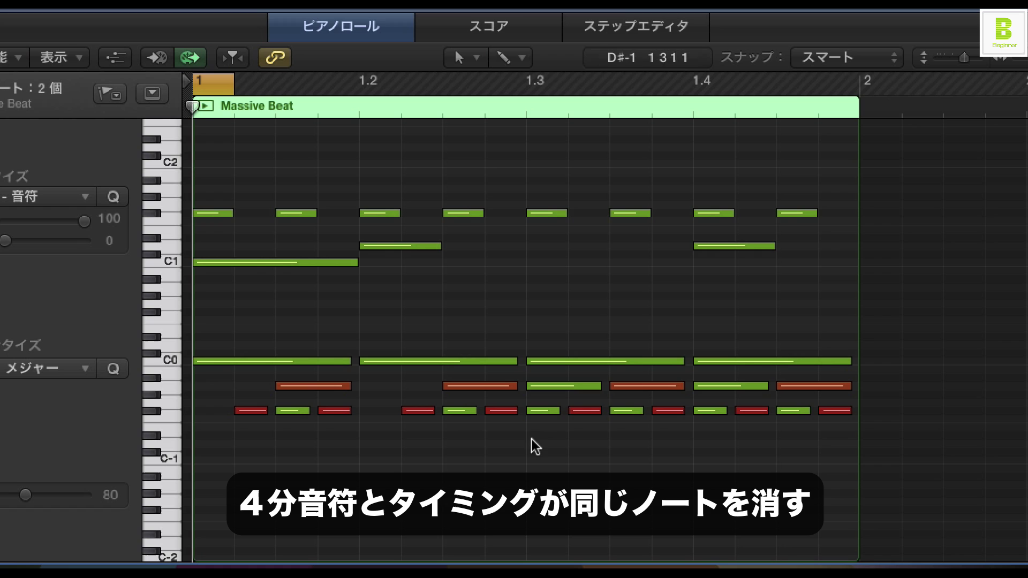
{"action": "left_click_drag", "start_coordinate": [531, 439], "coordinate": [547, 384]}
{"action": "key", "text": "Delete"}
{"action": "left_click_drag", "start_coordinate": [711, 422], "coordinate": [711, 382]}
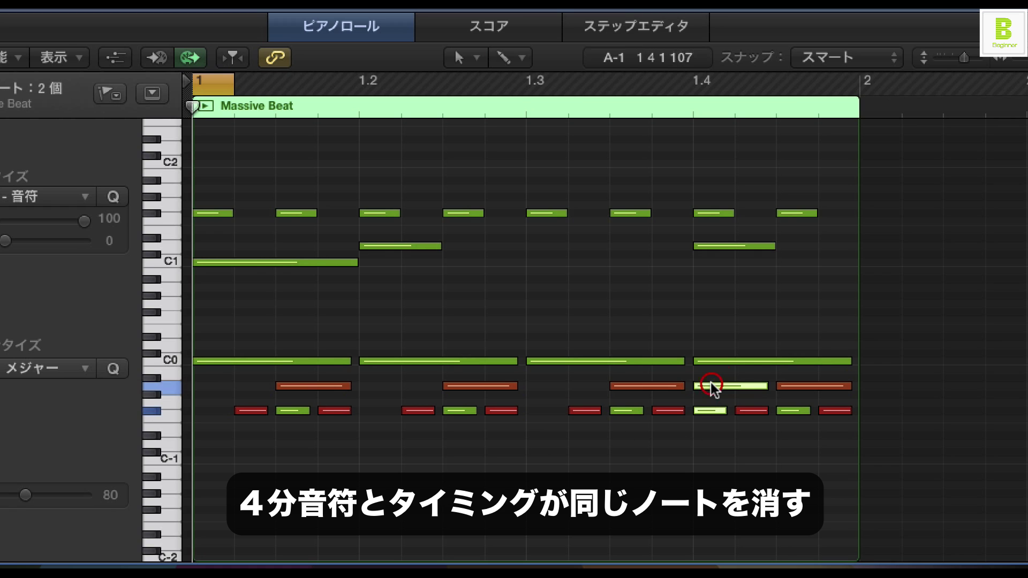
{"action": "key", "text": "Delete"}
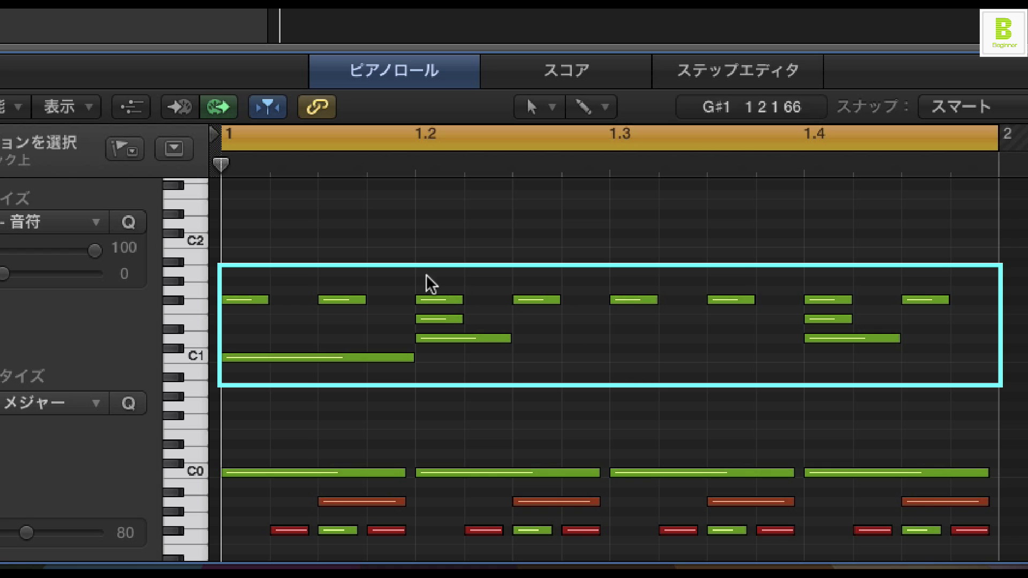
- Select the four off-beat eighth notes on the F#1 row and play the pattern with them
{"action": "left_click", "coordinate": [348, 299]}
{"action": "left_click", "coordinate": [531, 300]}
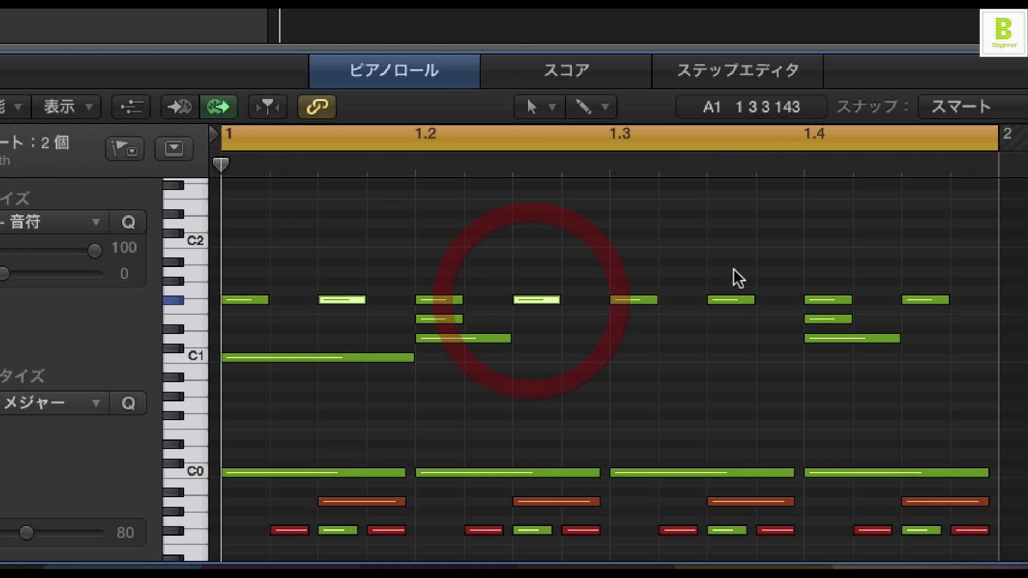
{"action": "left_click", "coordinate": [731, 300], "text": "shift"}
{"action": "left_click", "coordinate": [925, 299], "text": "shift"}
{"action": "key", "text": "space"}
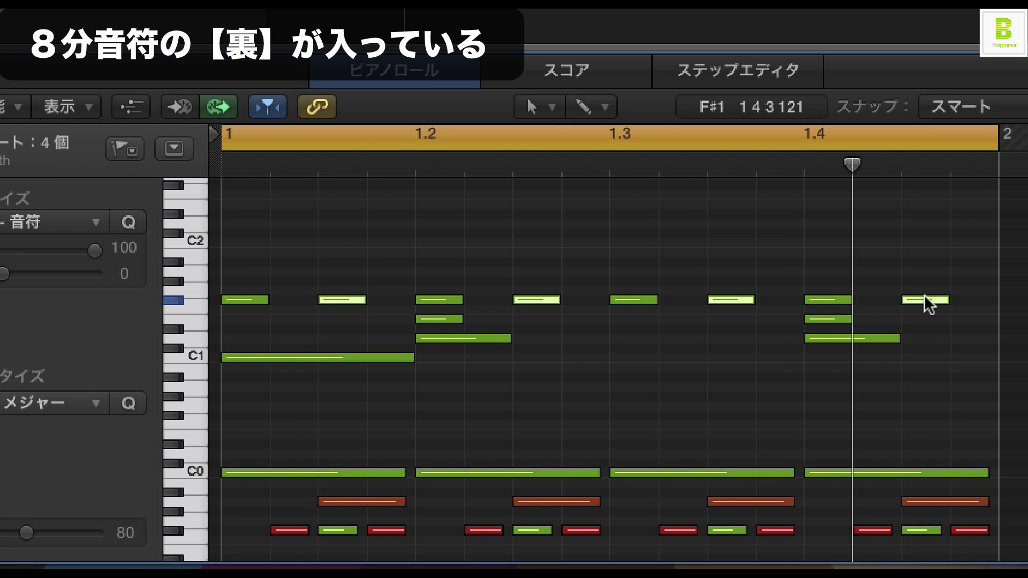
- Delete the four off-beat F#1 notes, play the pattern without them, undo the deletion and return the playhead to the start
{"action": "key", "text": "Delete"}
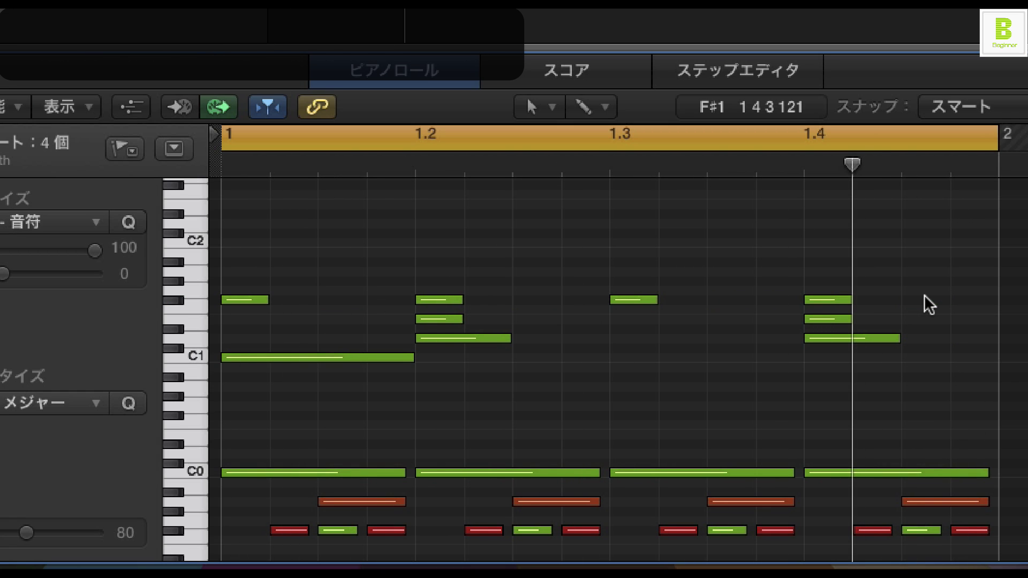
{"action": "key", "text": "space"}
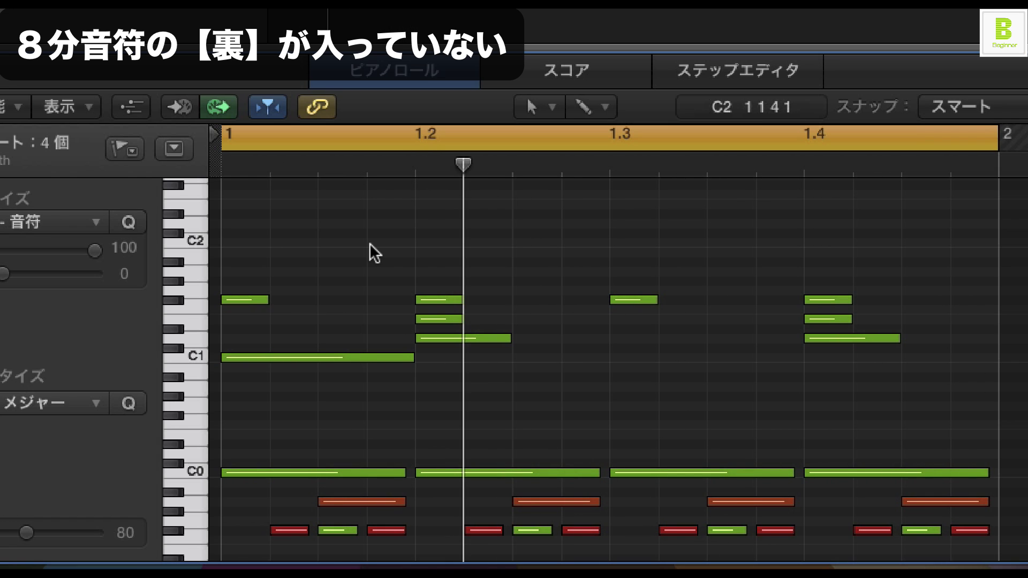
{"action": "key", "text": "ctrl+z"}
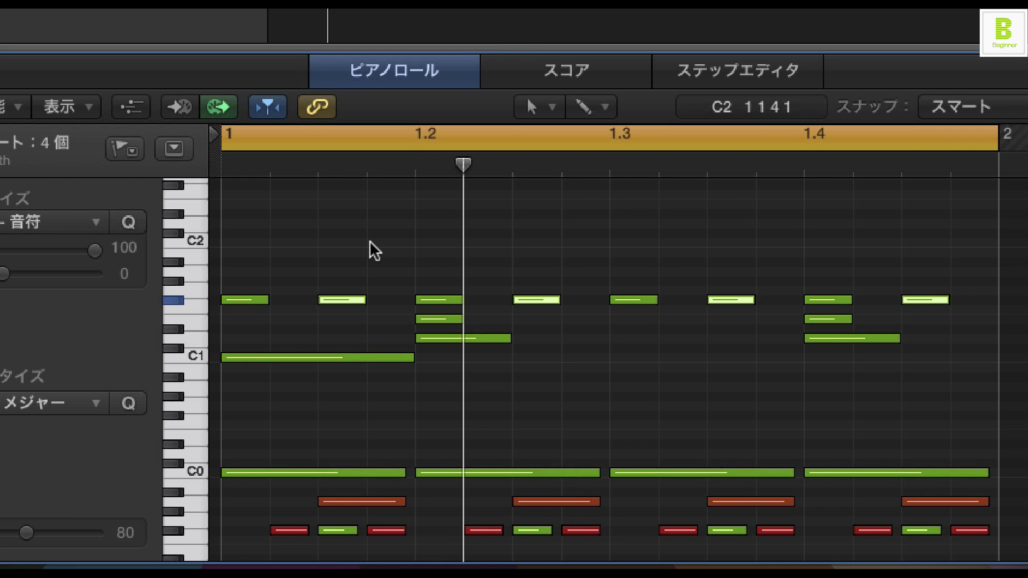
{"action": "scroll", "coordinate": [340, 249], "scroll_direction": "down", "scroll_amount": 3}
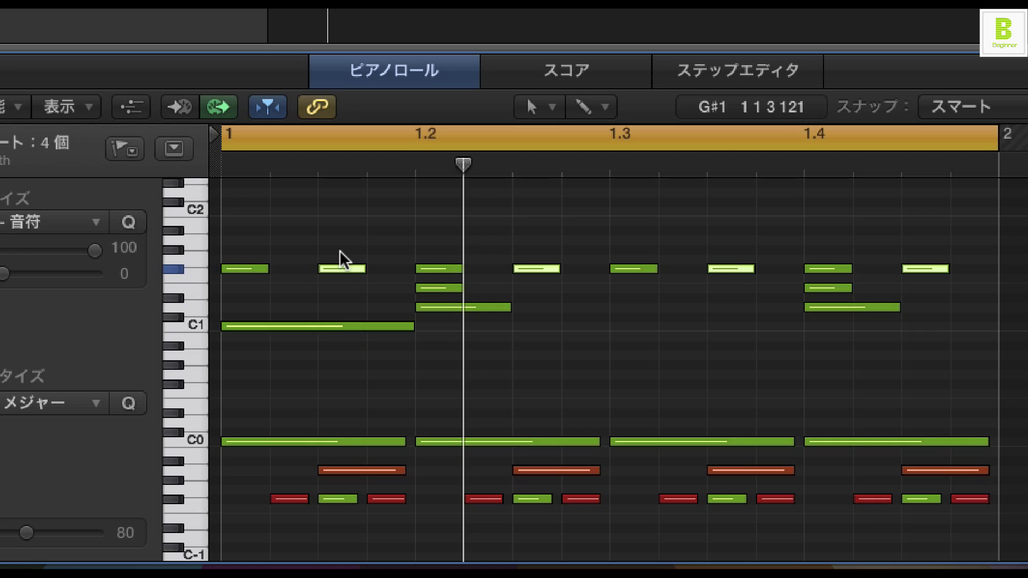
{"action": "key", "text": "Return"}
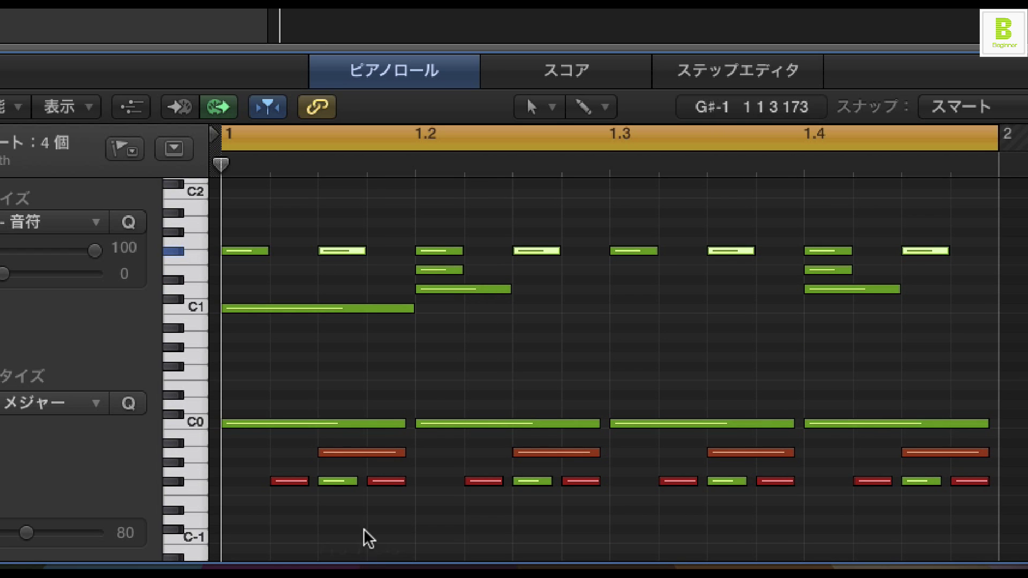
- Compare the first A-1 eighth note with the F#-1 sixteenth note that starts at the same time
{"action": "scroll", "coordinate": [348, 454], "scroll_direction": "down", "scroll_amount": 2}
{"action": "scroll", "coordinate": [348, 454], "scroll_direction": "down", "scroll_amount": 2}
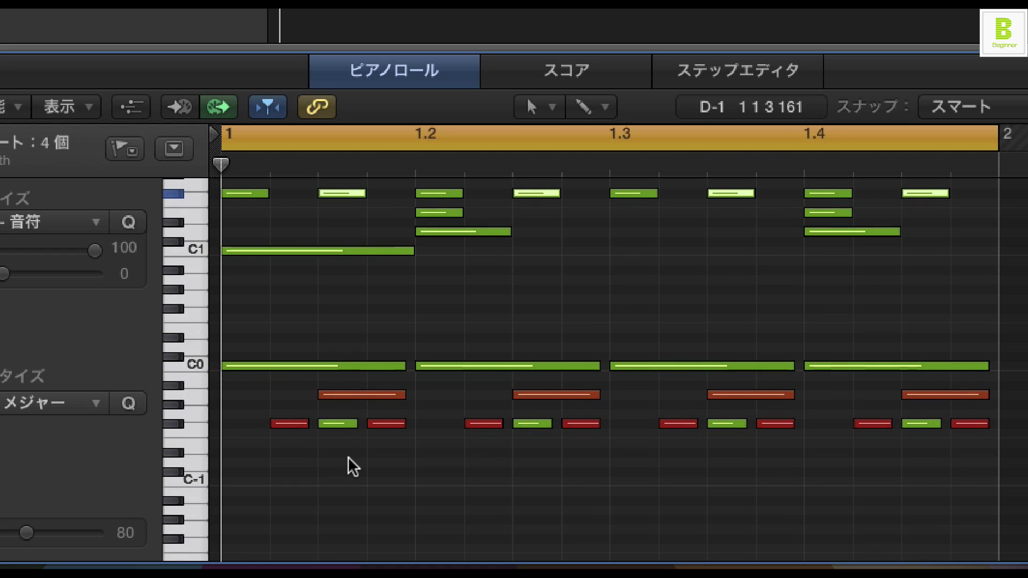
{"action": "left_click", "coordinate": [342, 395]}
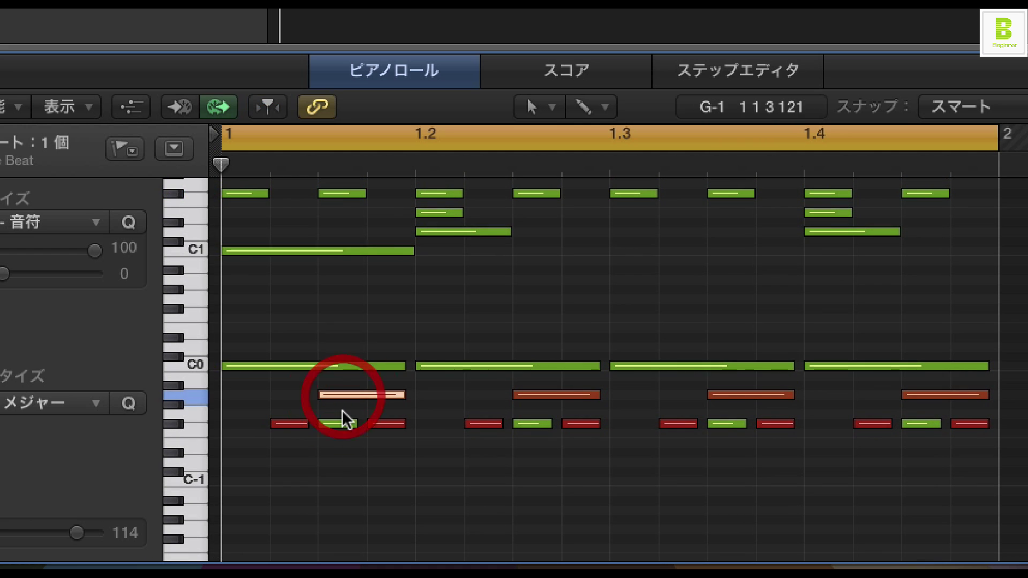
{"action": "left_click", "coordinate": [341, 422]}
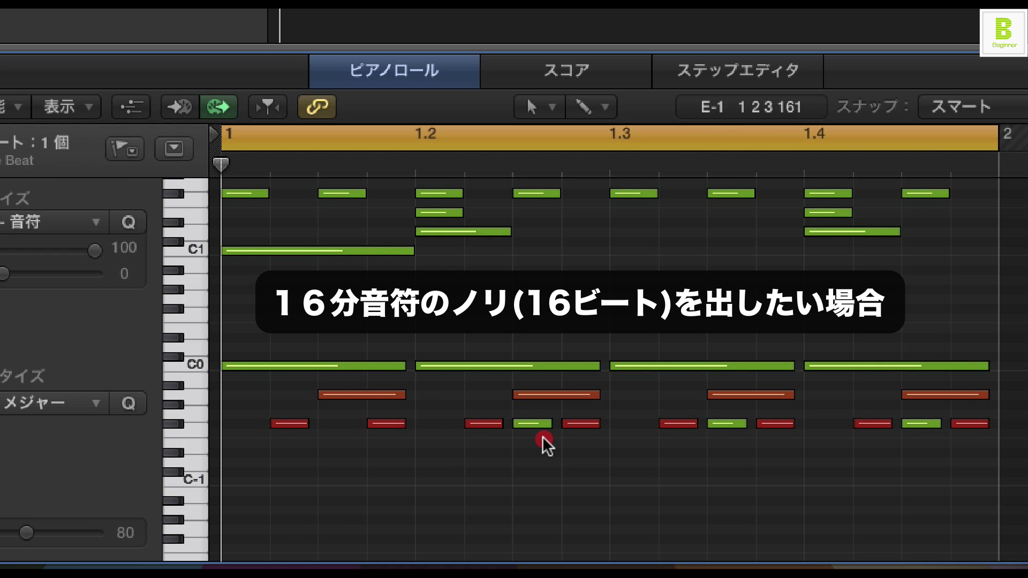
{"action": "left_click", "coordinate": [537, 430]}
- Delete the four F#-1 sixteenth notes that start together with the A-1 off-beat eighth notes
{"action": "left_click", "coordinate": [343, 422]}
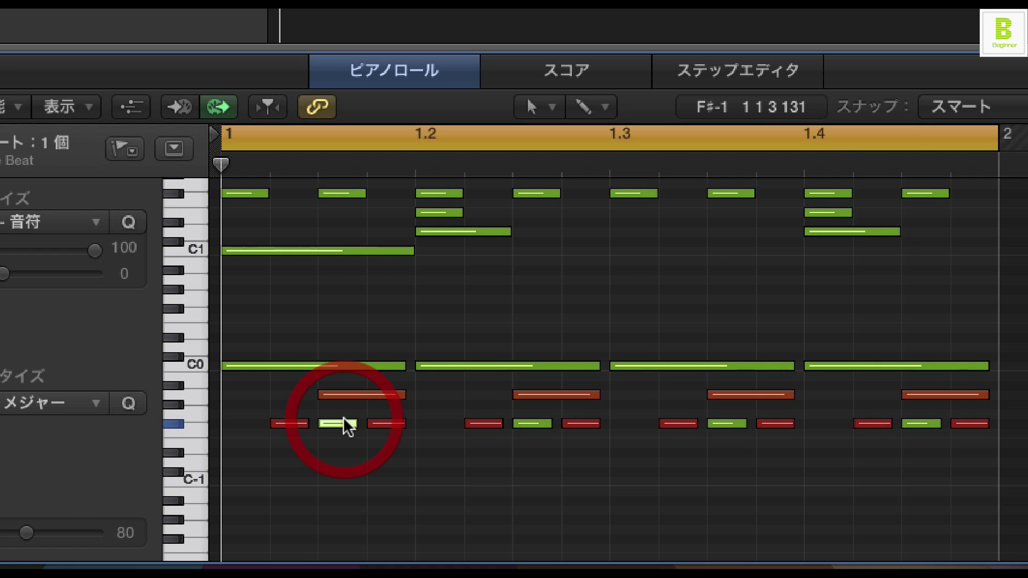
{"action": "key", "text": "Delete"}
{"action": "left_click", "coordinate": [530, 423]}
{"action": "key", "text": "Delete"}
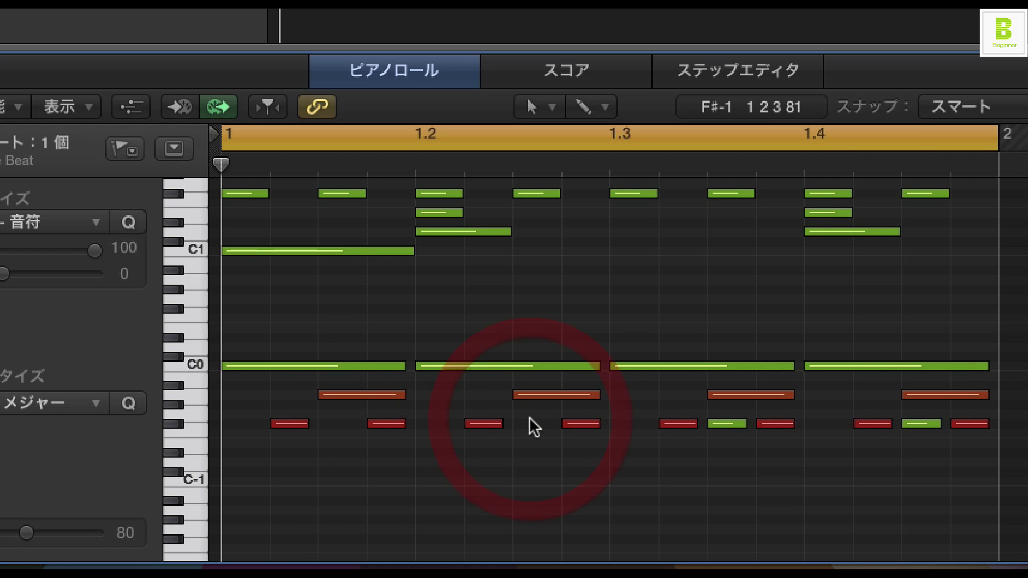
{"action": "left_click", "coordinate": [728, 424]}
{"action": "key", "text": "Delete"}
{"action": "left_click", "coordinate": [911, 423]}
{"action": "key", "text": "Delete"}
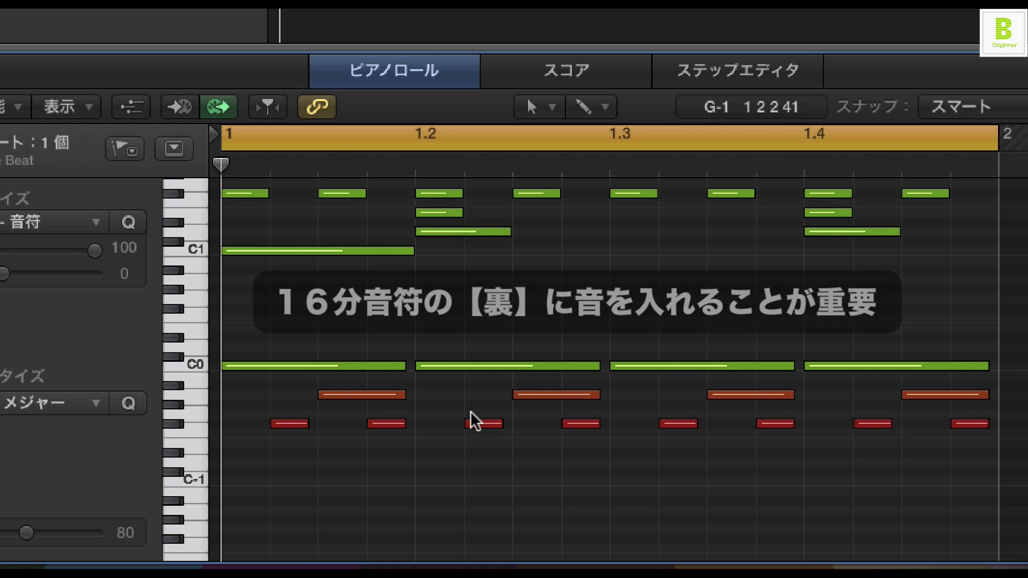
- Shorten the long notes on the C1 and D1 rows to sixteenth-note length
{"action": "scroll", "coordinate": [461, 370], "scroll_direction": "up", "scroll_amount": 3}
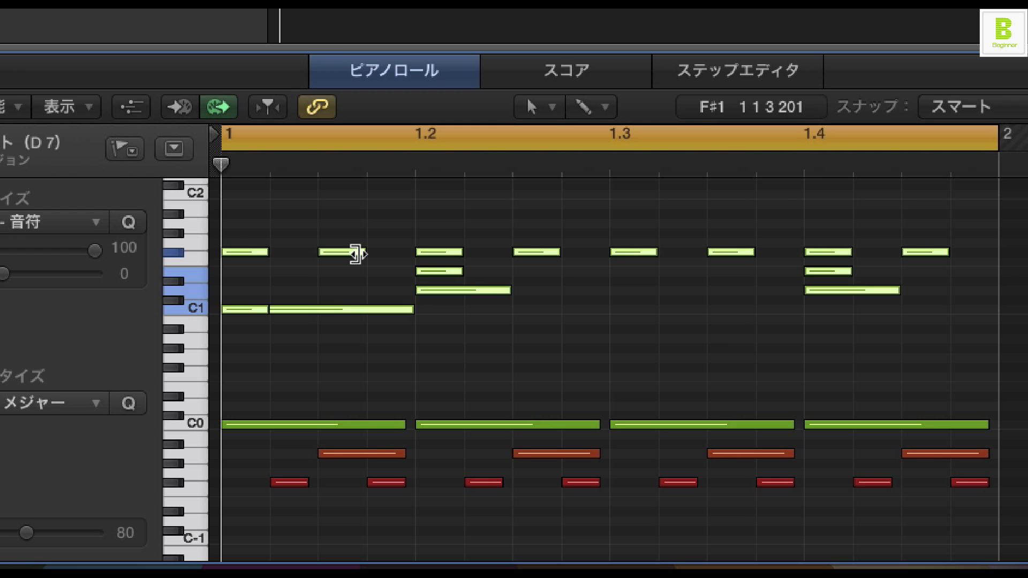
{"action": "mouse_move", "coordinate": [358, 254]}
{"action": "left_mouse_down"}
{"action": "mouse_move", "coordinate": [328, 249]}
{"action": "mouse_move", "coordinate": [365, 247]}
{"action": "left_mouse_up"}
{"action": "left_click", "coordinate": [317, 354]}
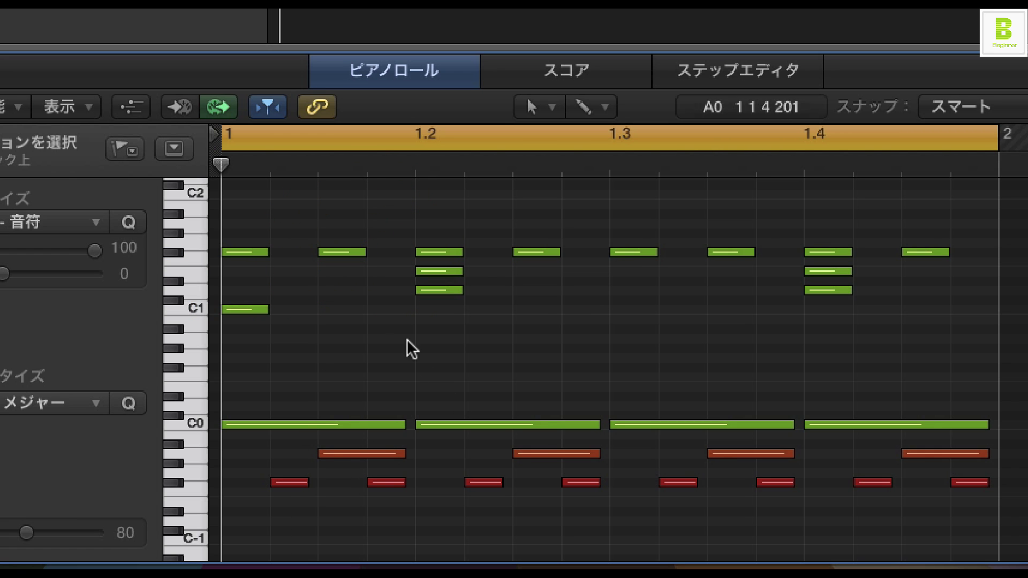
- Add sixteenth notes on C1 at 1.1.4 and 1.3.4 and on D1 at 1.2.4, 1.3.2 and 1.4.4, and play the pattern
{"action": "left_click", "coordinate": [382, 311], "text": "super"}
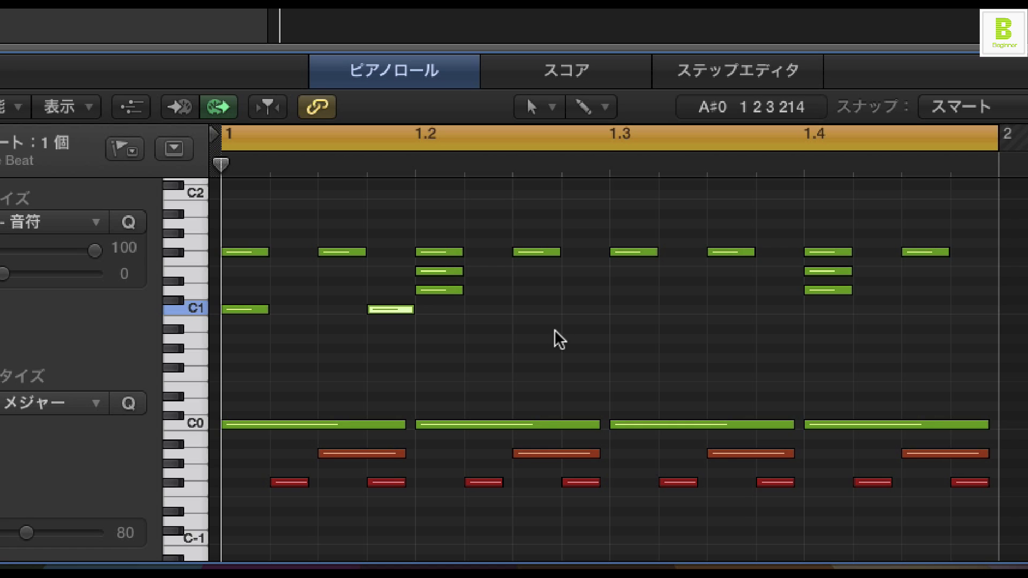
{"action": "left_click", "coordinate": [585, 290]}
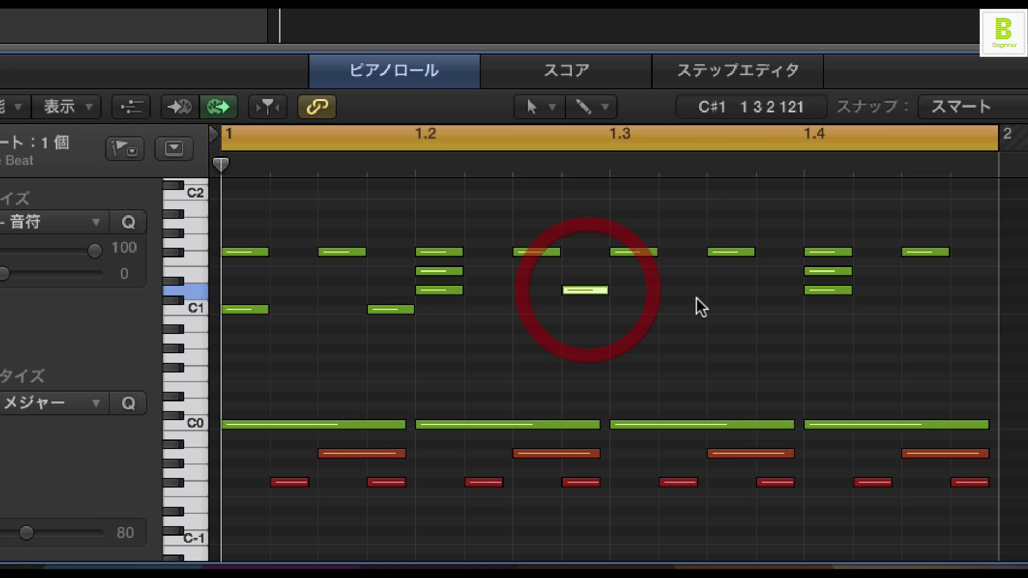
{"action": "left_click", "coordinate": [668, 290]}
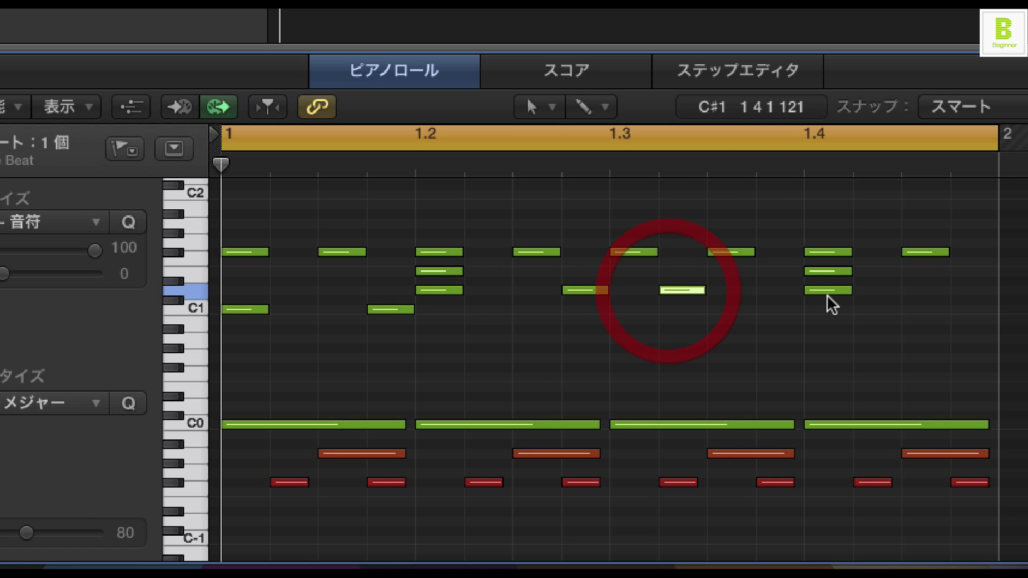
{"action": "left_click", "coordinate": [790, 312]}
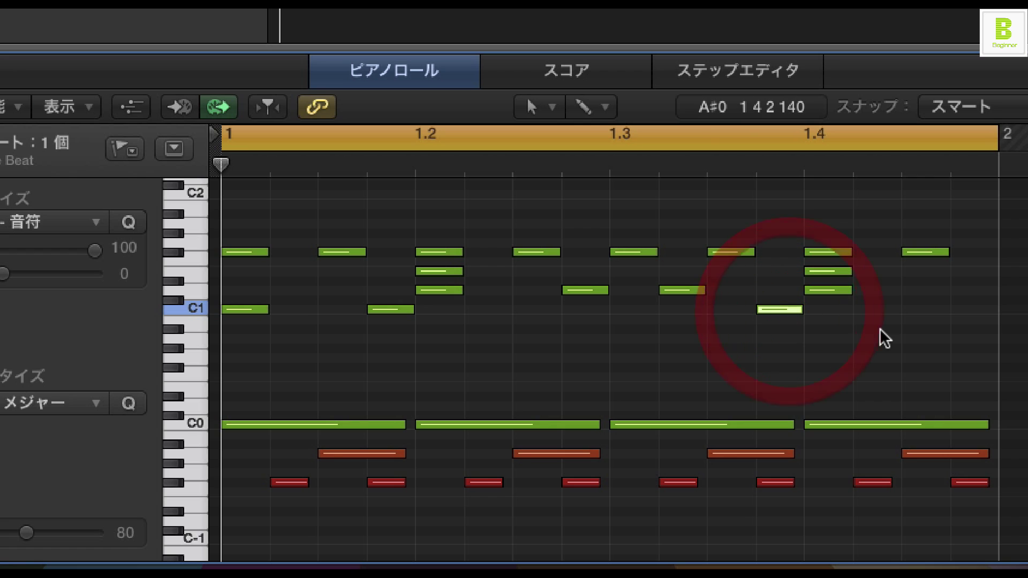
{"action": "left_click", "coordinate": [970, 294], "text": "super"}
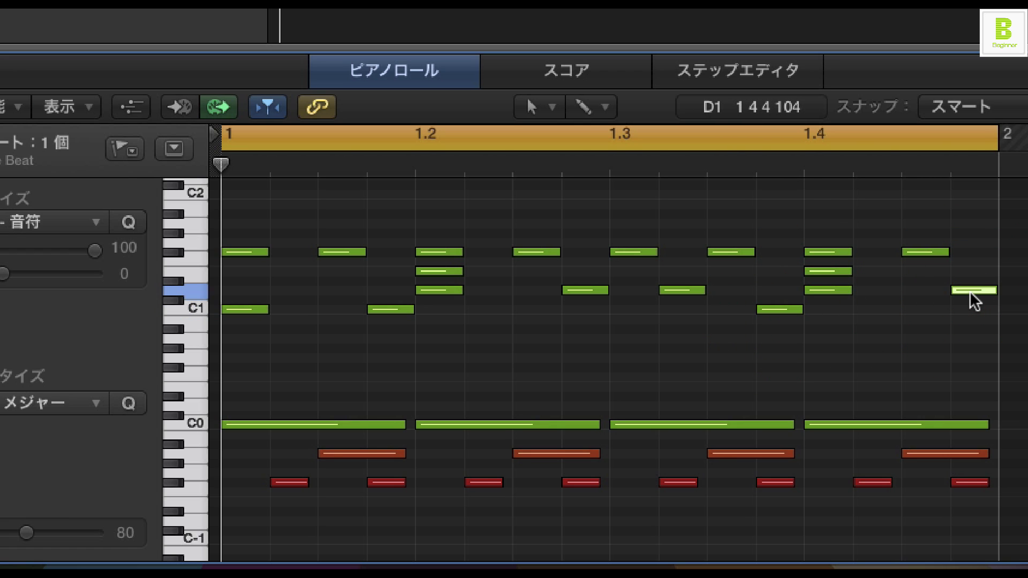
{"action": "key", "text": "space"}
{"action": "left_click", "coordinate": [1021, 427]}
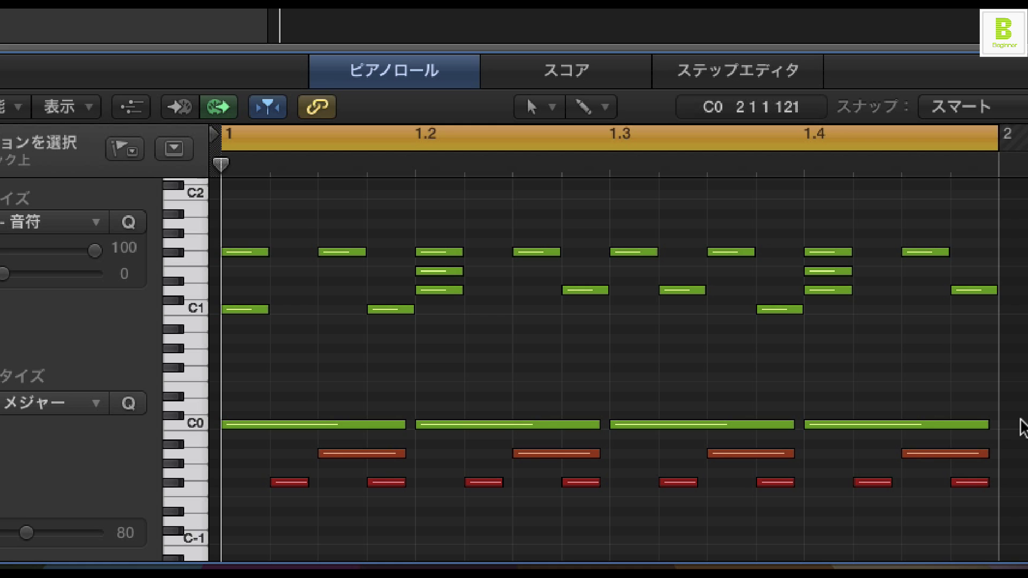